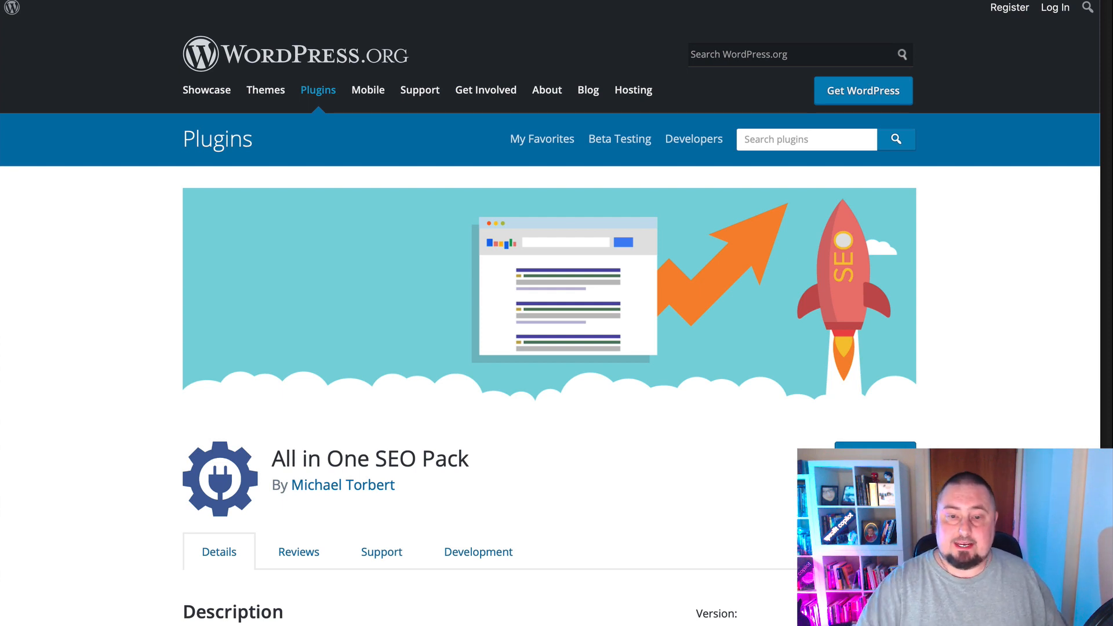
pyautogui.scroll(-1, 556, 349)
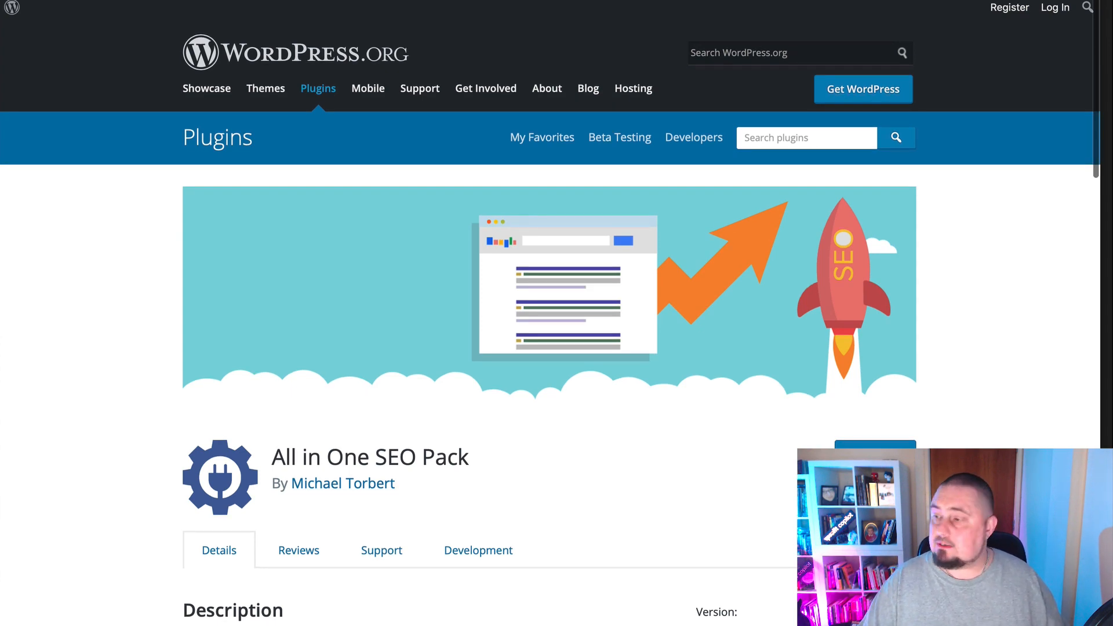
pyautogui.scroll(-3, 557, 348)
pyautogui.scroll(-3, 557, 347)
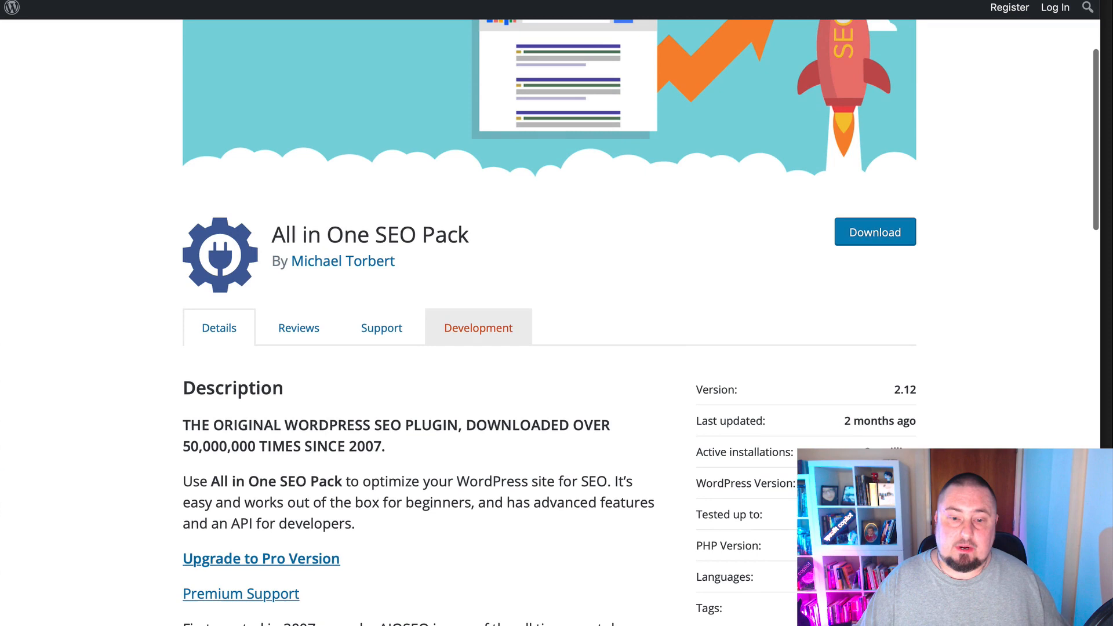
pyautogui.scroll(-3, 557, 348)
pyautogui.scroll(-2, 556, 348)
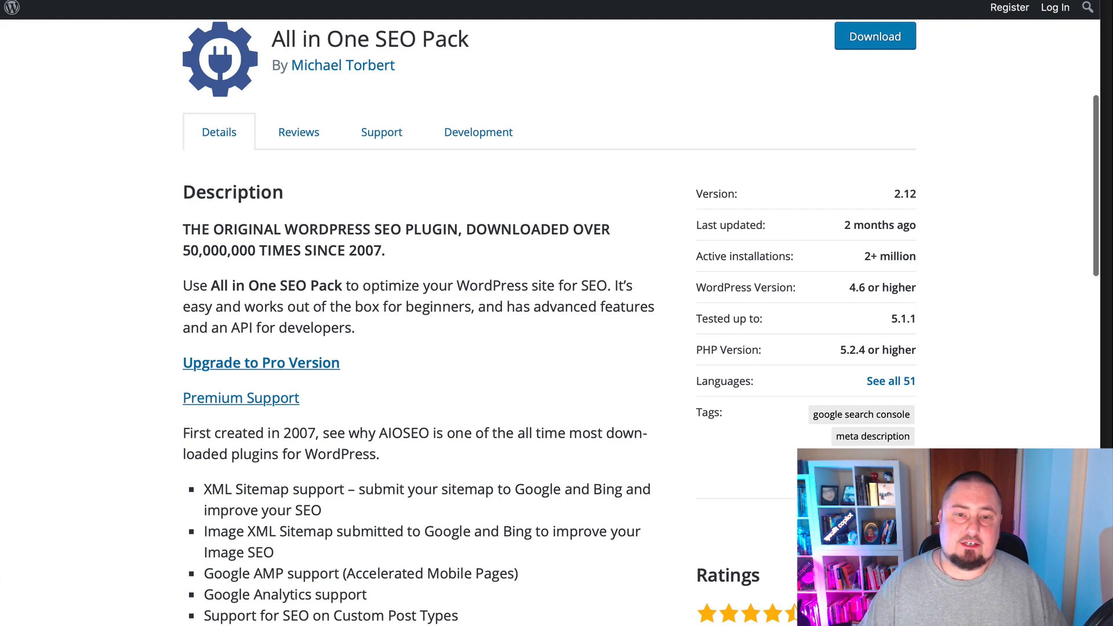
pyautogui.scroll(-1, 556, 348)
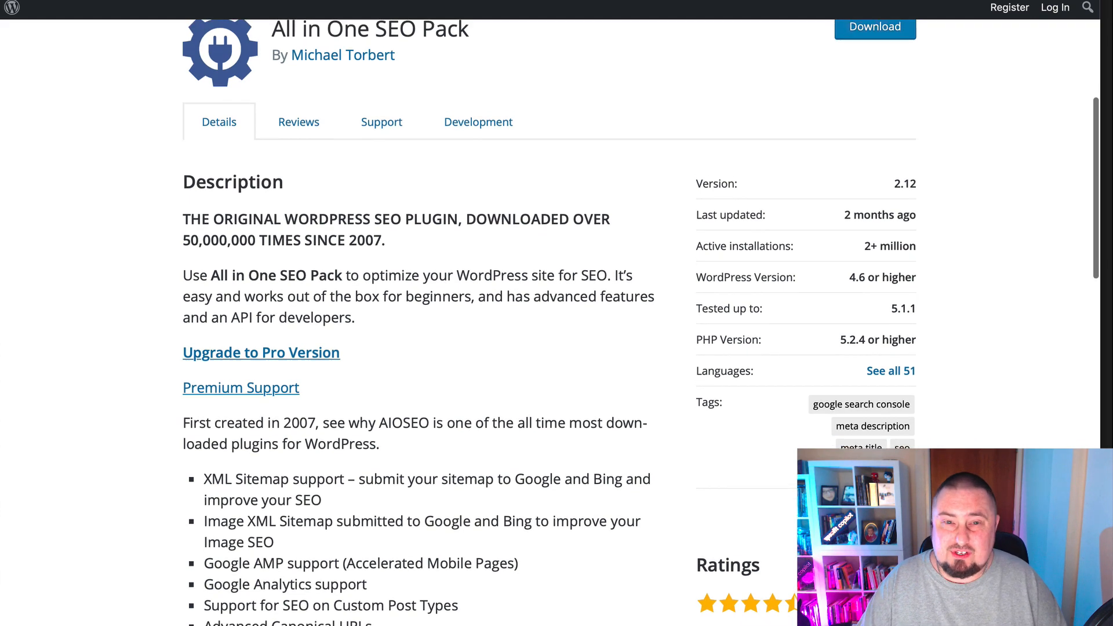
pyautogui.scroll(-3, 556, 348)
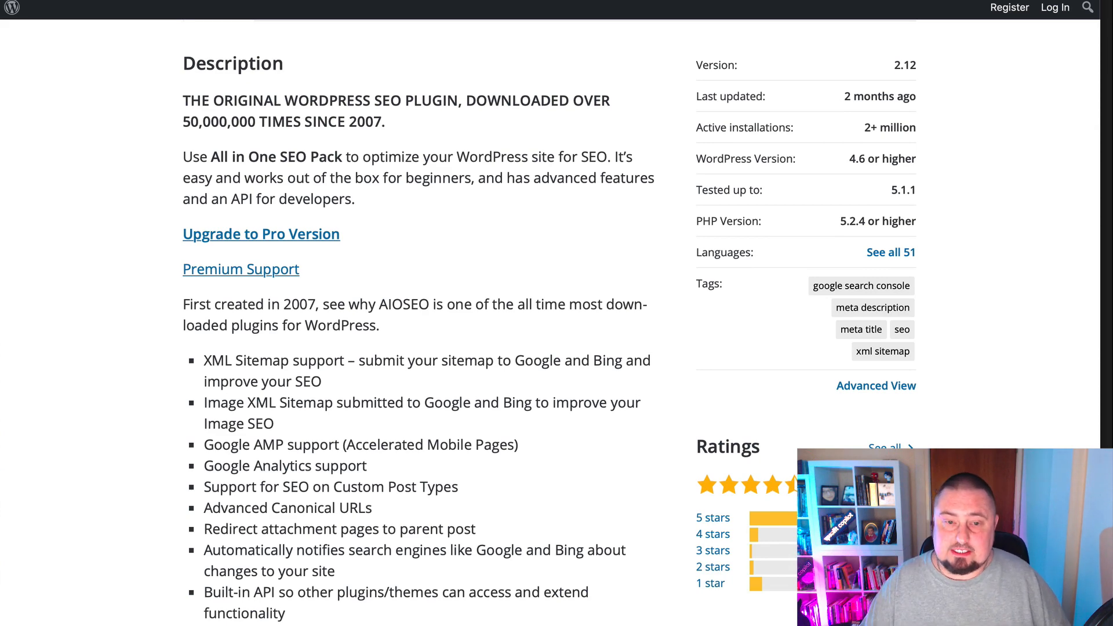
pyautogui.scroll(-3, 557, 347)
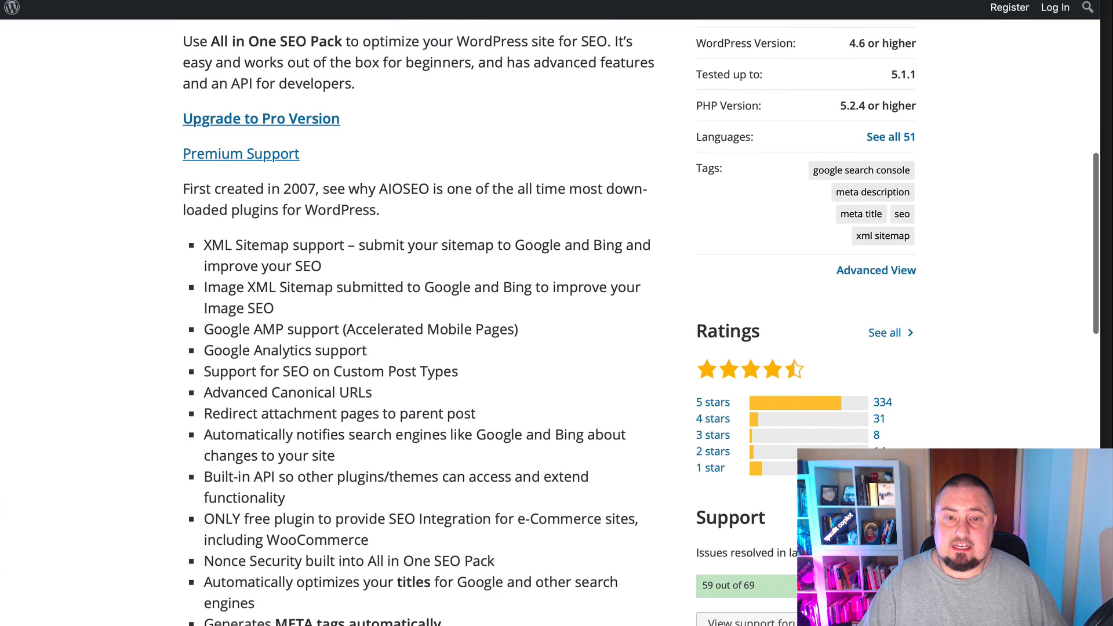
pyautogui.scroll(-3, 557, 348)
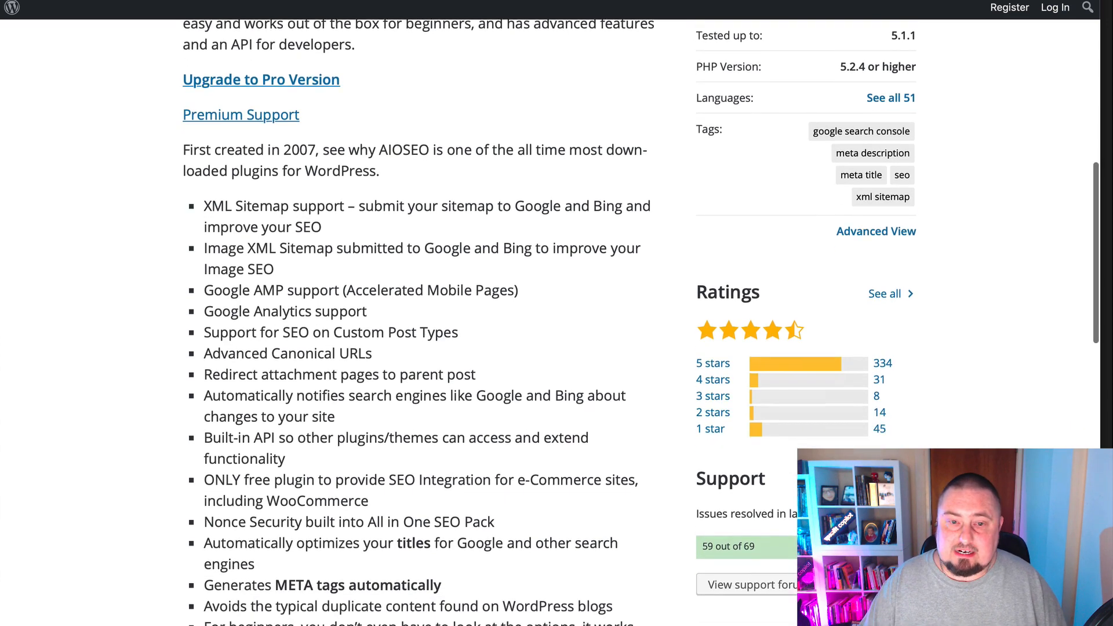
pyautogui.scroll(-1, 556, 347)
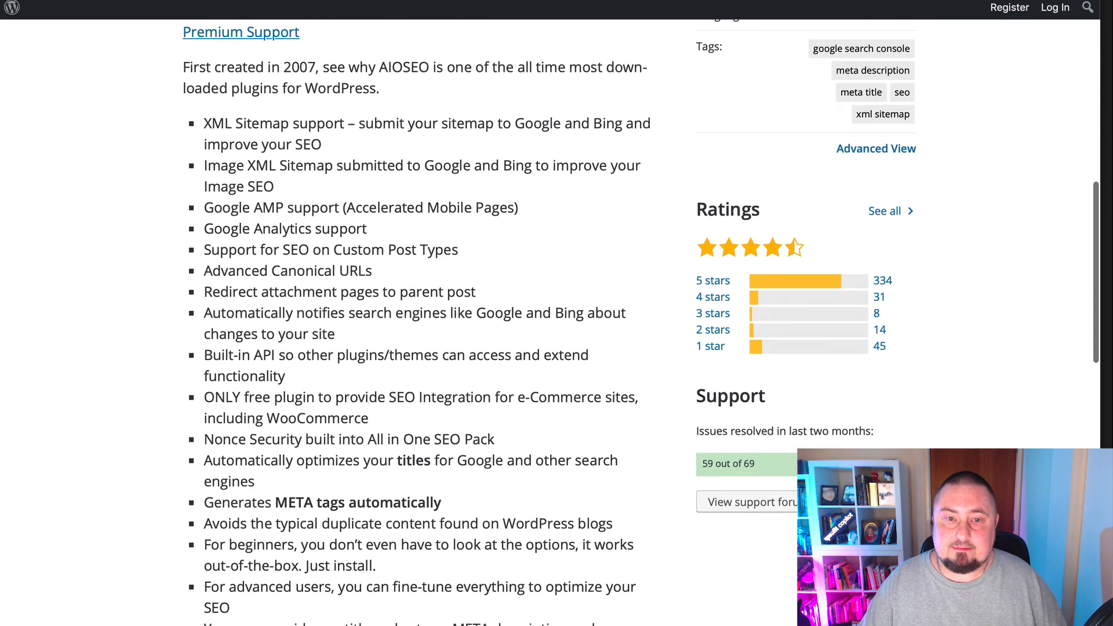
pyautogui.scroll(-3, 557, 348)
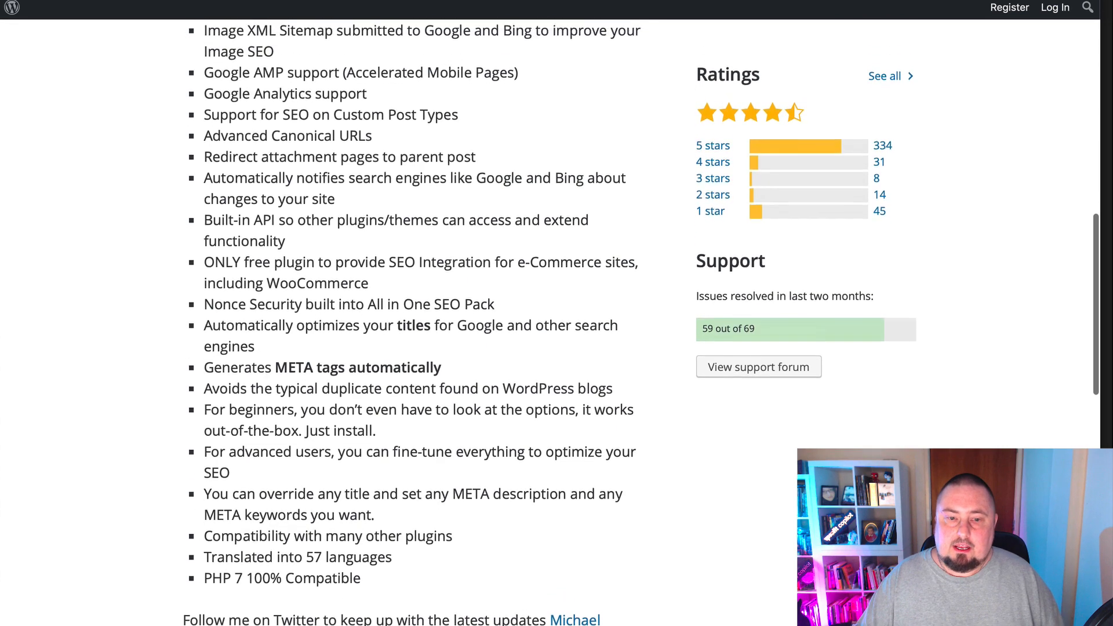
pyautogui.scroll(2, 557, 347)
pyautogui.scroll(5, 557, 348)
pyautogui.scroll(5, 557, 348)
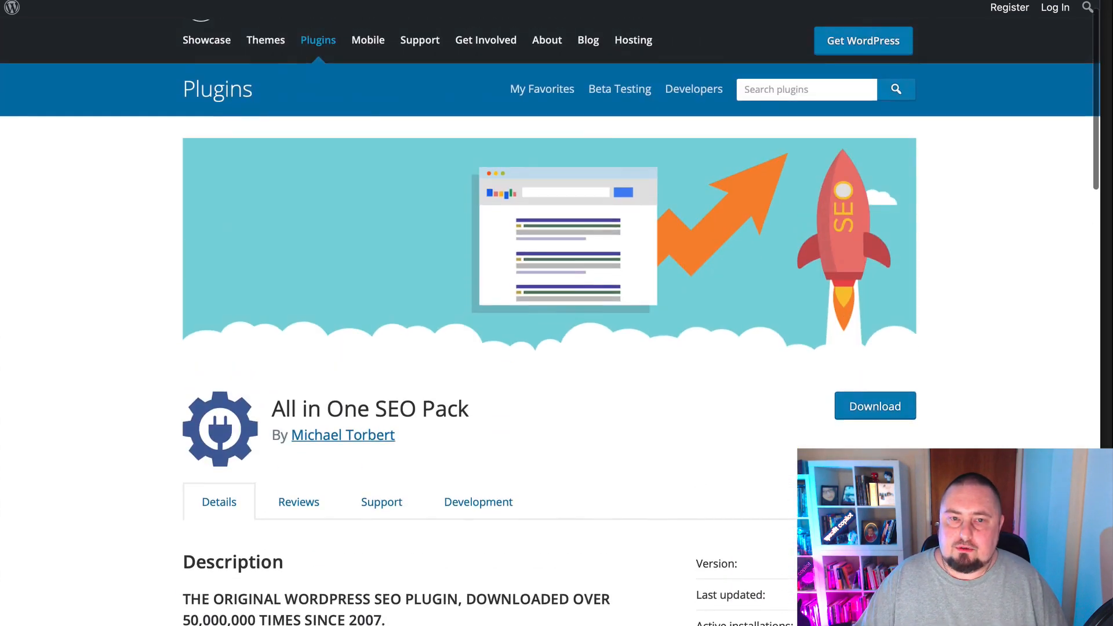
pyautogui.scroll(3, 557, 349)
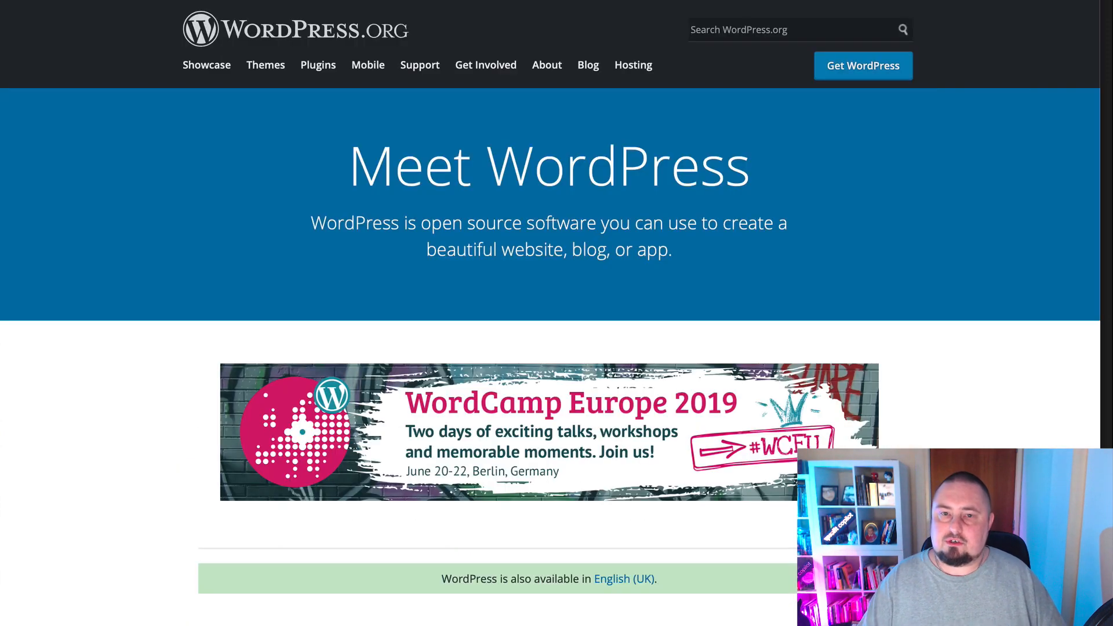
pyautogui.write('seo')
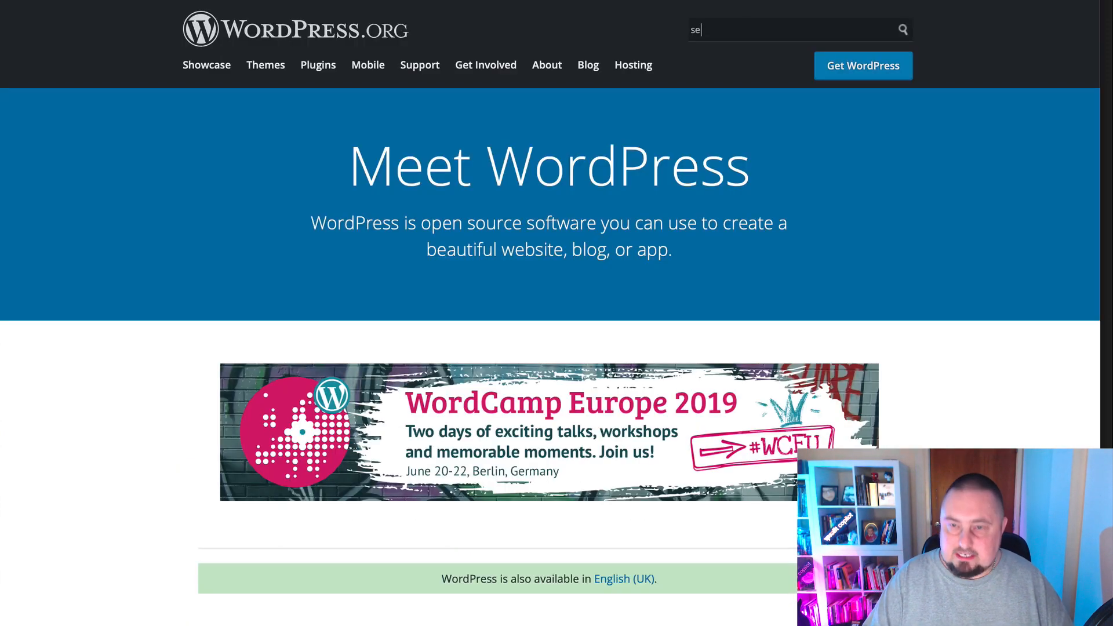
# Run the WordPress.org site search for "seo" to list matching plugins.
pyautogui.press('Return')
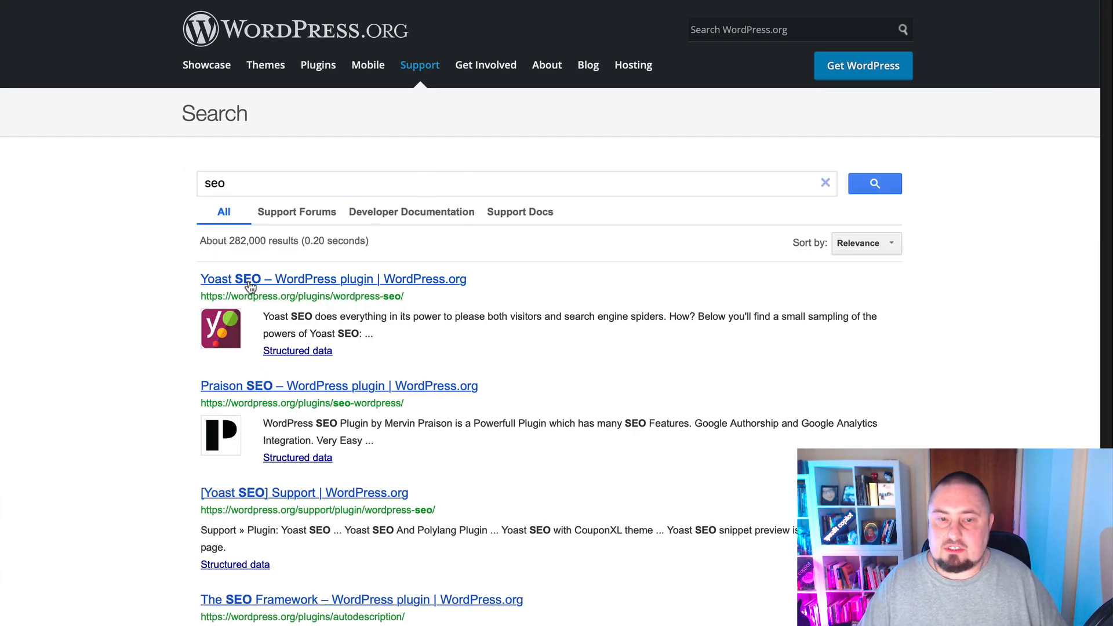
pyautogui.scroll(-1, 356, 348)
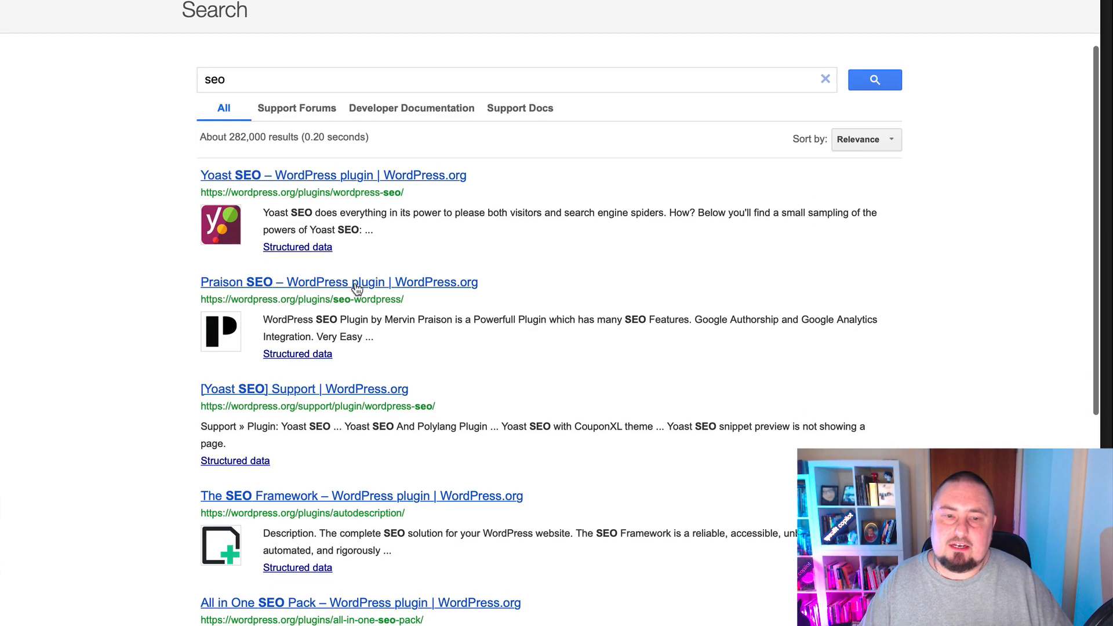
pyautogui.scroll(1, 361, 241)
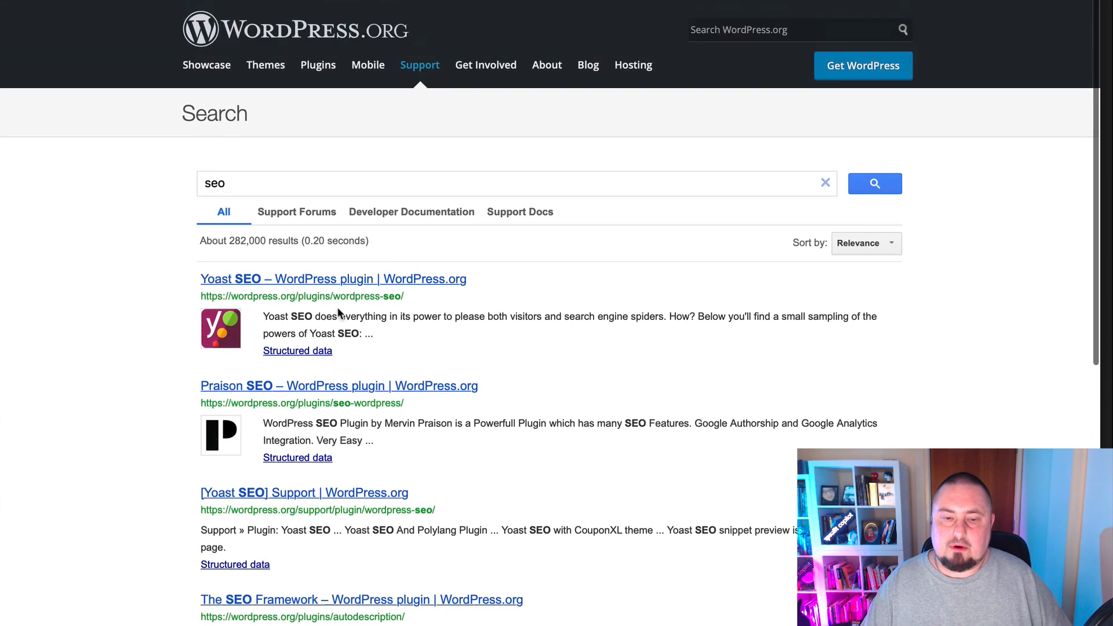
# Open the Yoast SEO plugin page from the first search result.
pyautogui.click(400, 281)
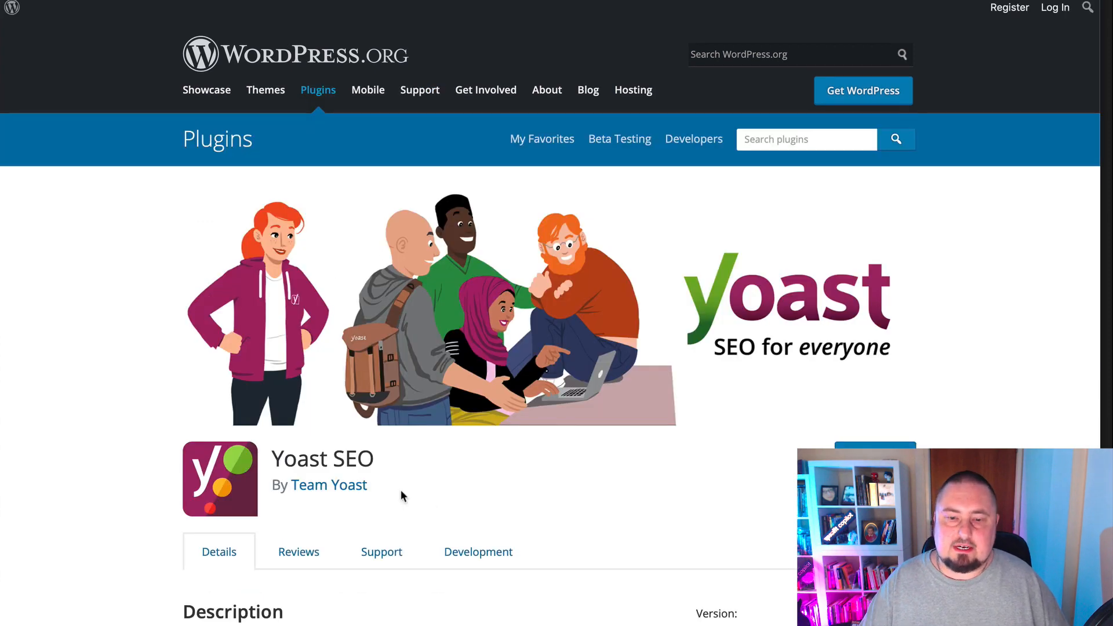
pyautogui.scroll(-3, 494, 433)
pyautogui.scroll(-3, 495, 433)
pyautogui.scroll(-4, 478, 331)
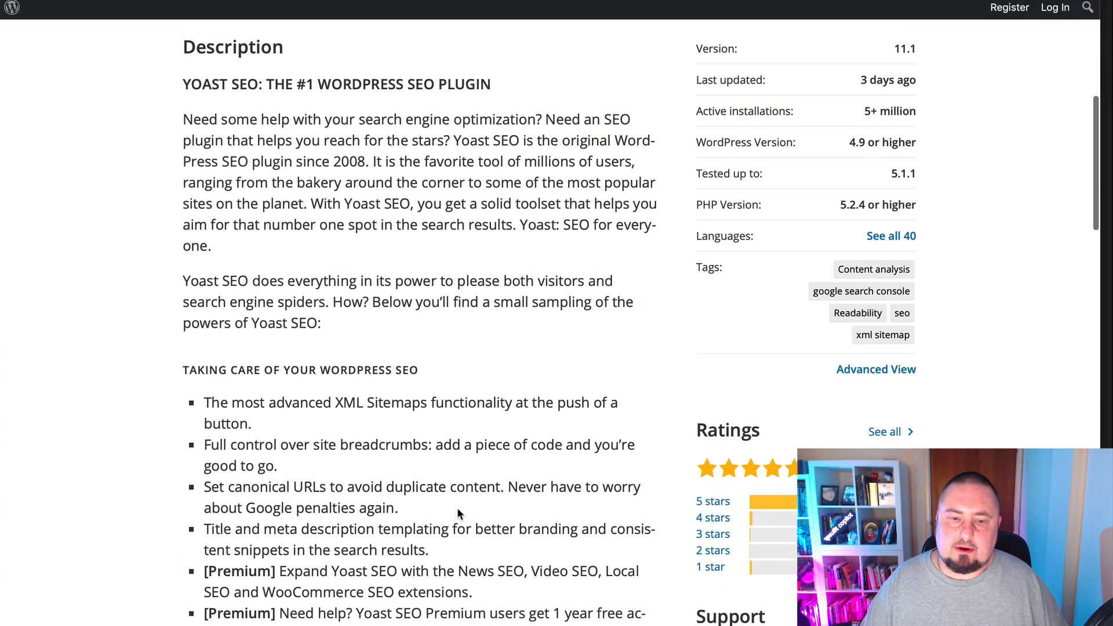
pyautogui.scroll(-3, 456, 507)
pyautogui.scroll(-2, 457, 507)
pyautogui.scroll(-2, 465, 366)
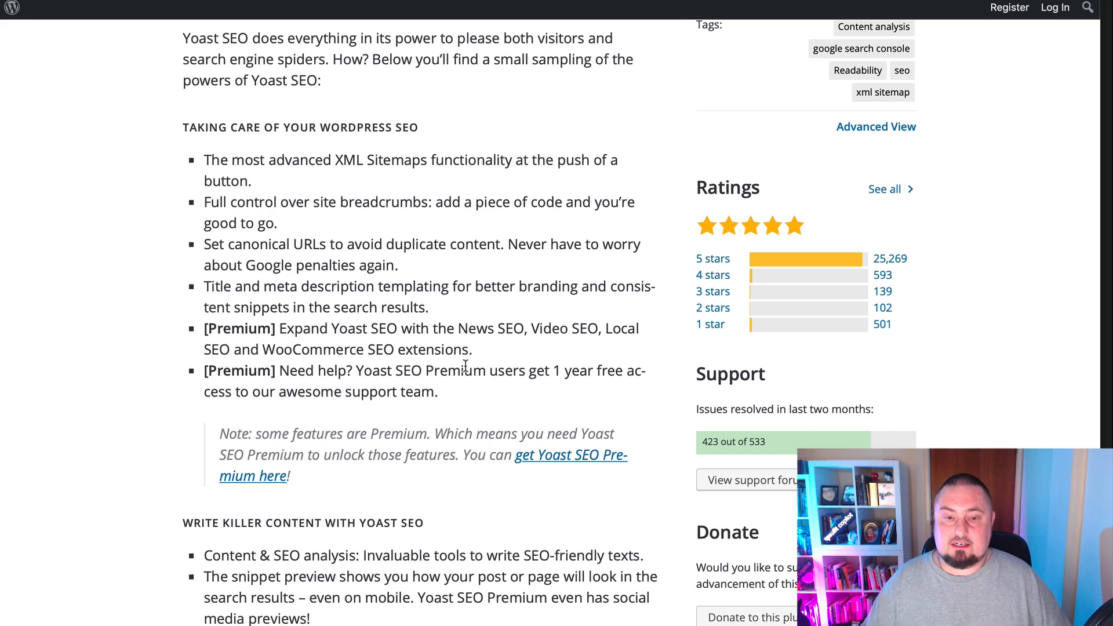
pyautogui.scroll(2, 465, 363)
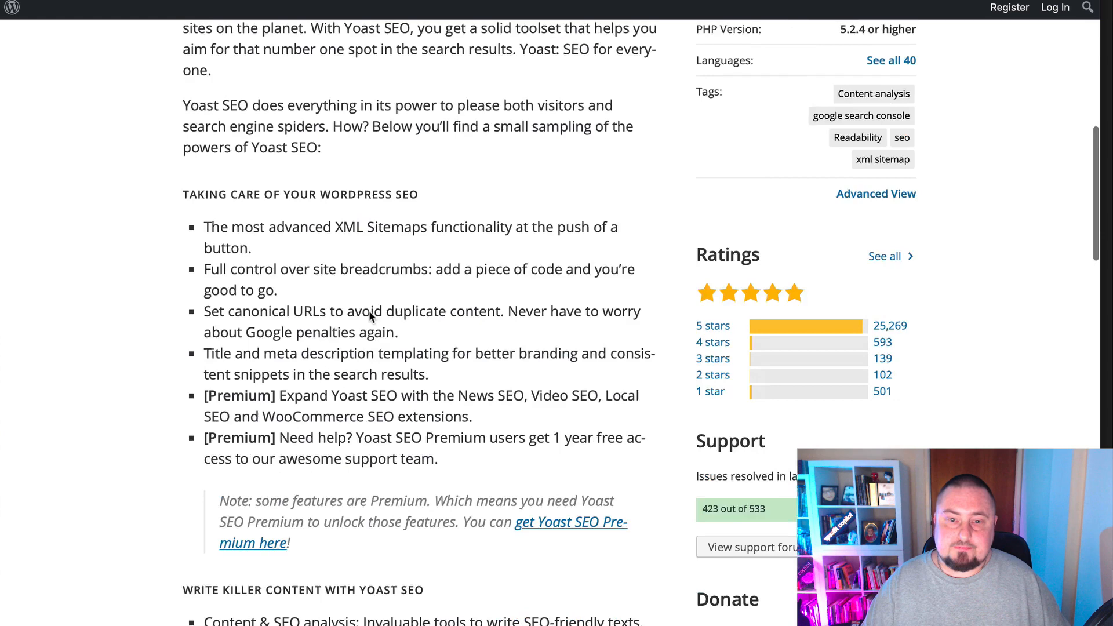
pyautogui.scroll(2, 469, 360)
pyautogui.scroll(4, 478, 354)
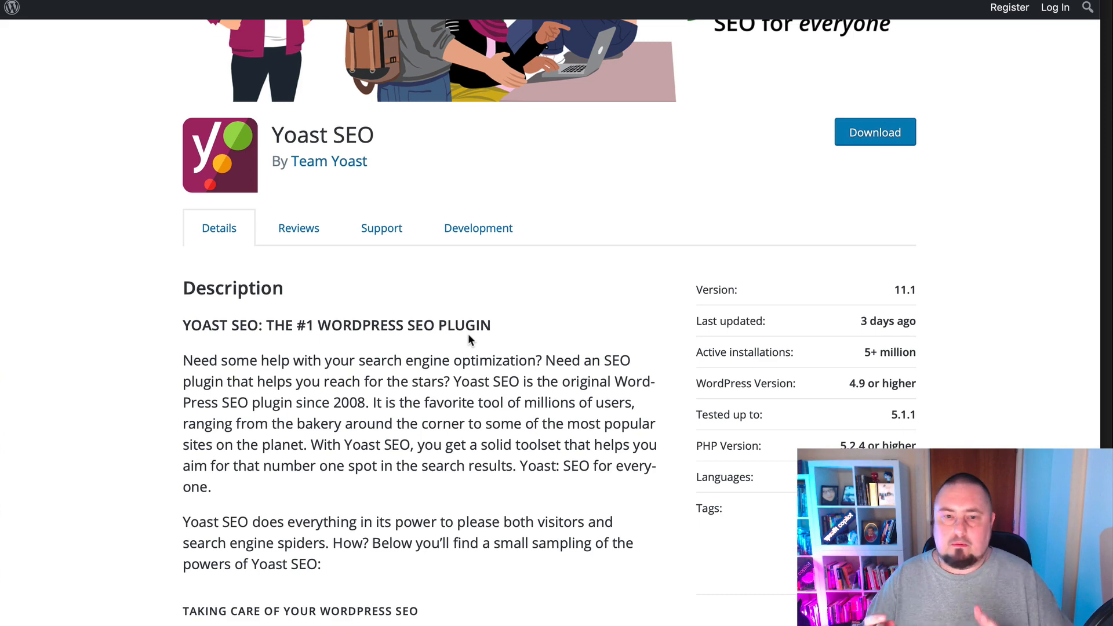
pyautogui.scroll(4, 468, 333)
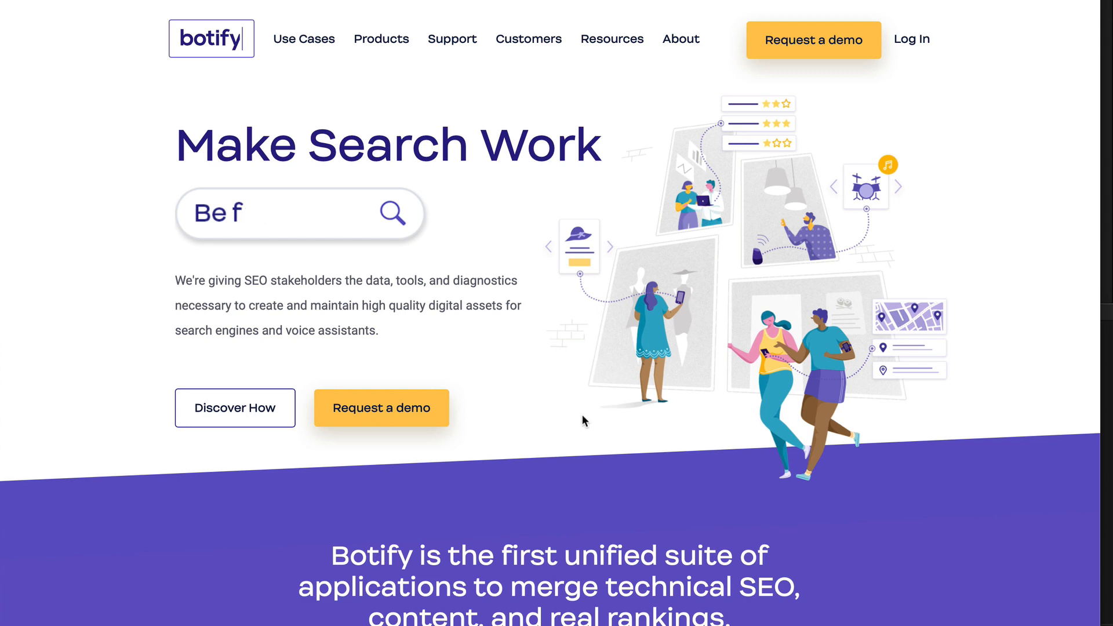
pyautogui.scroll(-1, 596, 404)
pyautogui.scroll(1, 594, 411)
pyautogui.scroll(-5, 522, 409)
pyautogui.scroll(-5, 539, 349)
pyautogui.scroll(-3, 574, 279)
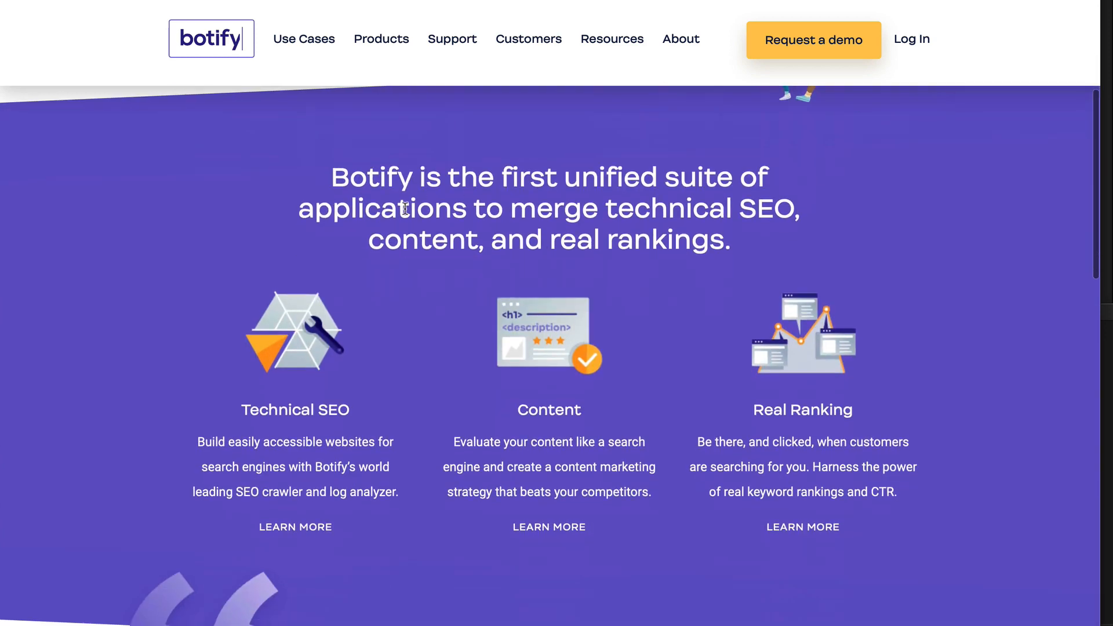
pyautogui.scroll(-1, 430, 217)
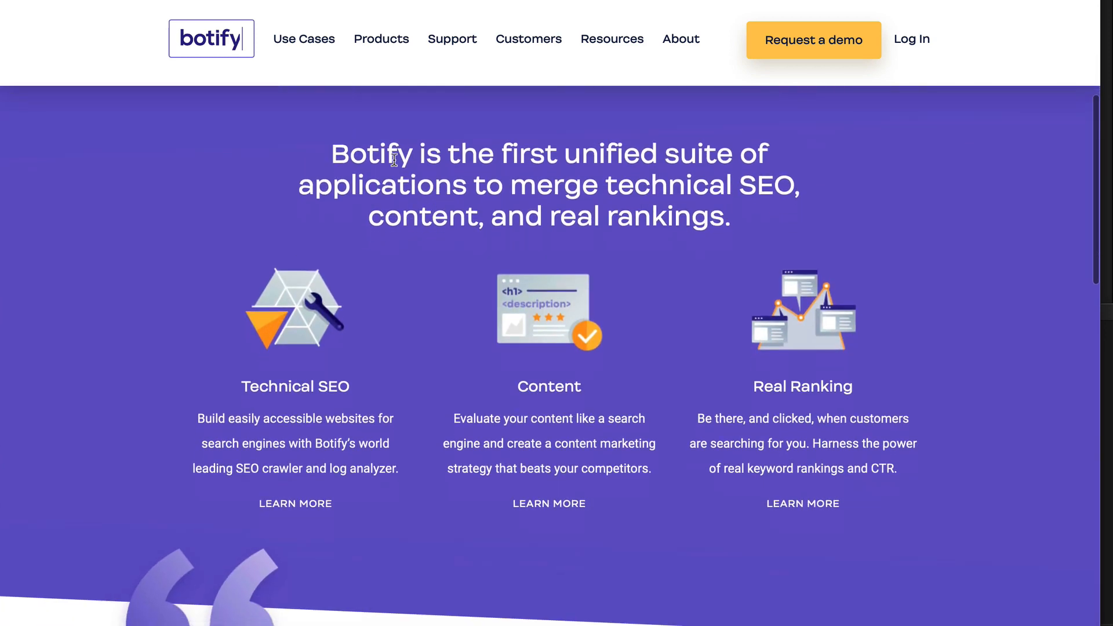
pyautogui.scroll(-1, 478, 174)
pyautogui.scroll(-1, 477, 174)
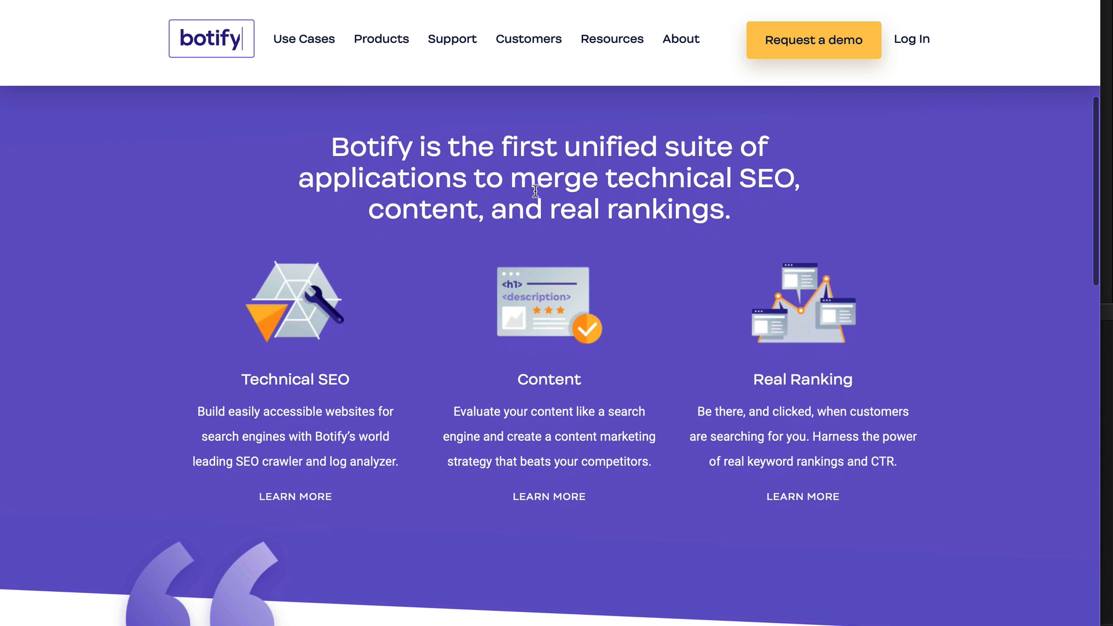
pyautogui.scroll(-1, 626, 191)
pyautogui.scroll(-1, 620, 261)
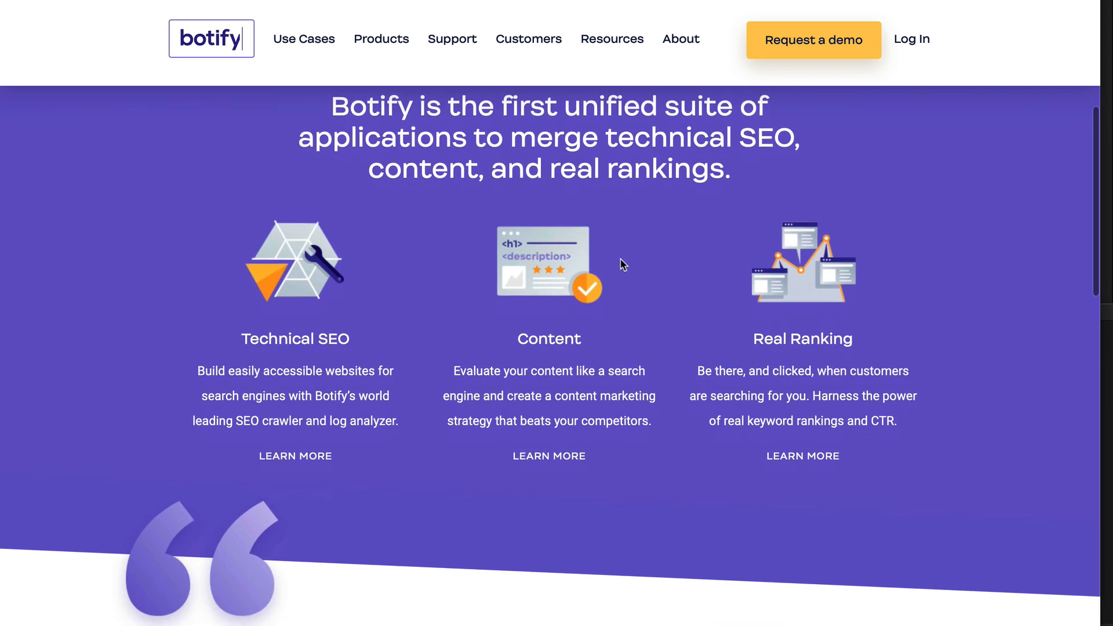
pyautogui.scroll(-3, 591, 348)
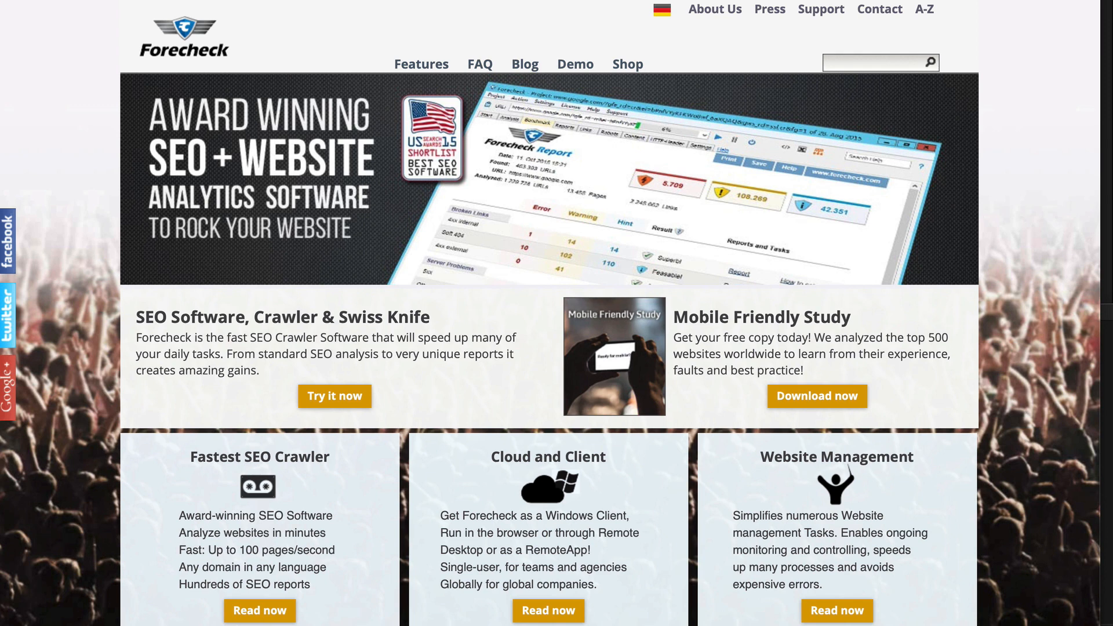
pyautogui.scroll(-2, 668, 409)
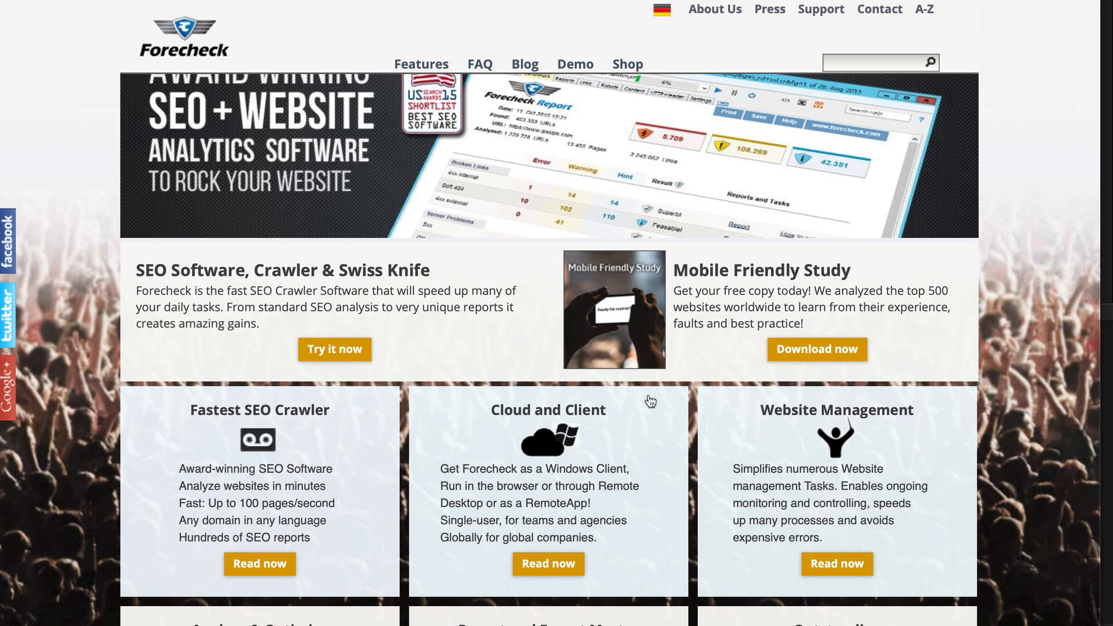
pyautogui.scroll(-2, 653, 436)
pyautogui.scroll(3, 617, 401)
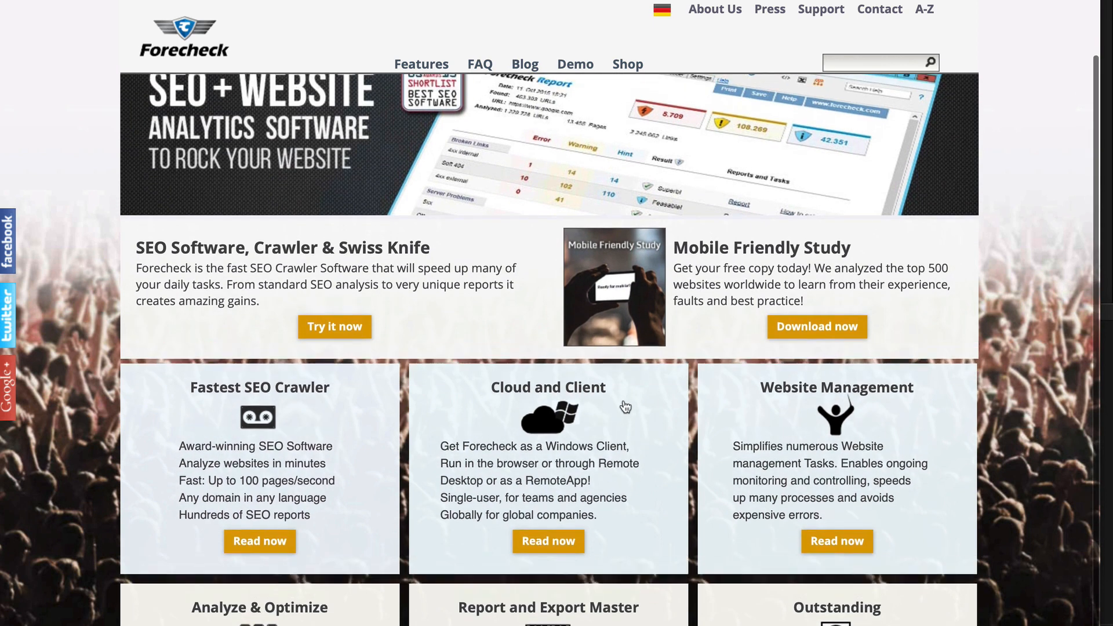
pyautogui.scroll(2, 620, 411)
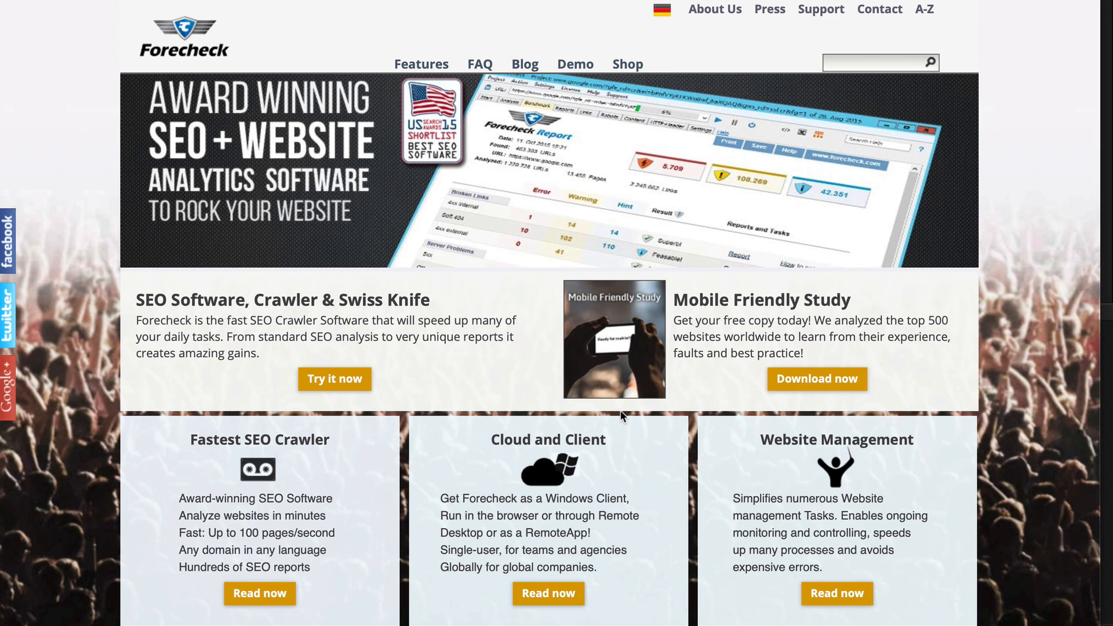
pyautogui.scroll(-3, 620, 410)
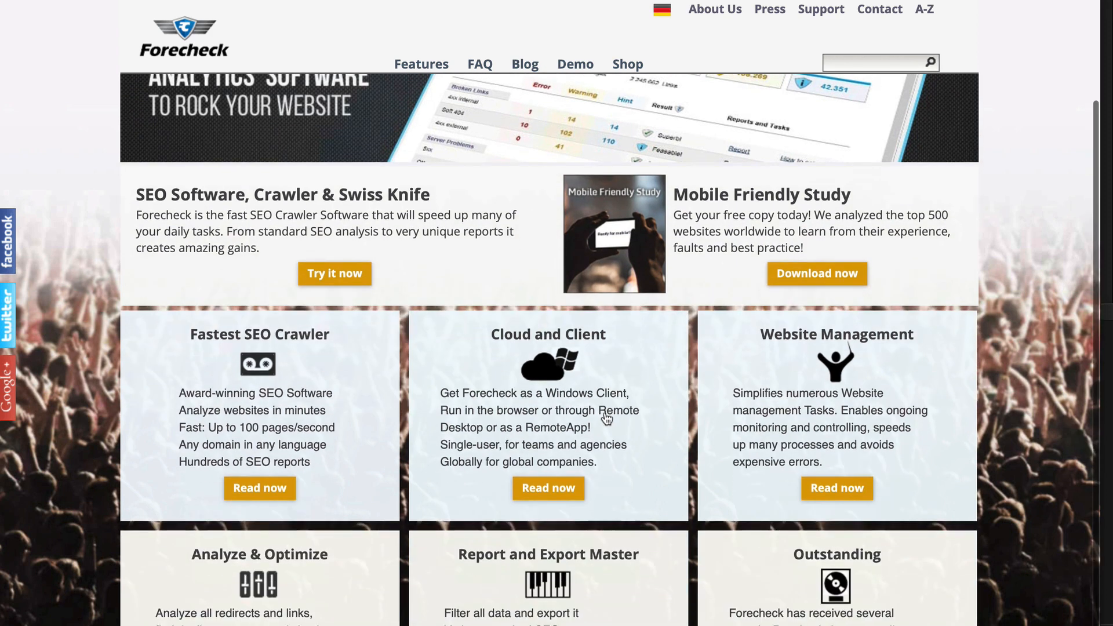
pyautogui.scroll(4, 619, 472)
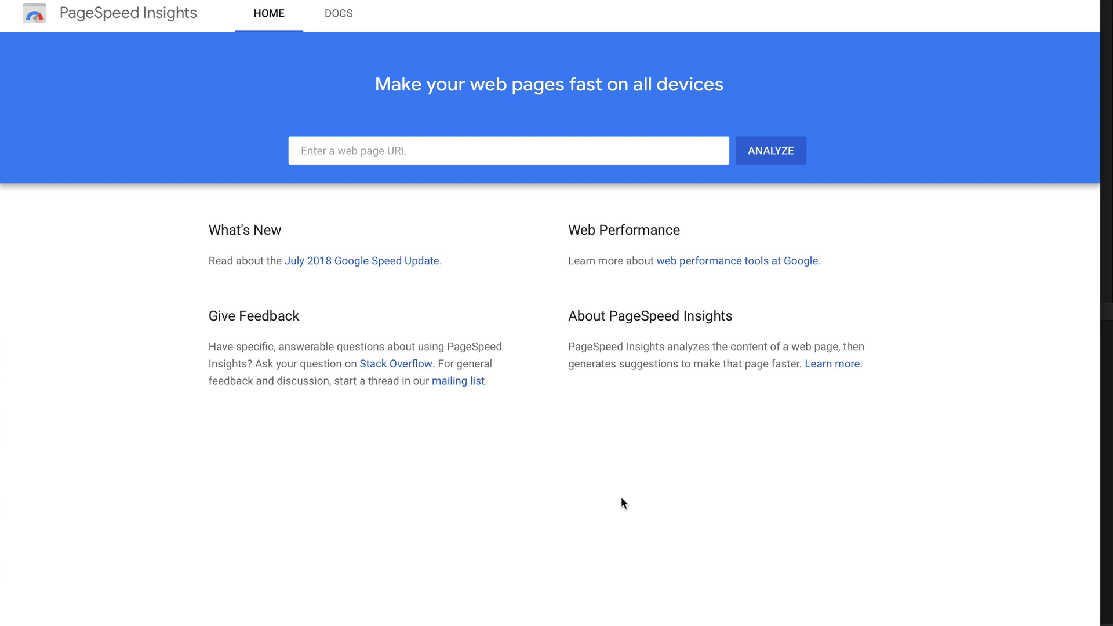
# Analyze mickmeaney.com in PageSpeed Insights, getting a mobile score of 91.
pyautogui.click(408, 152)
pyautogui.click(406, 153)
pyautogui.write('mickmeaney')
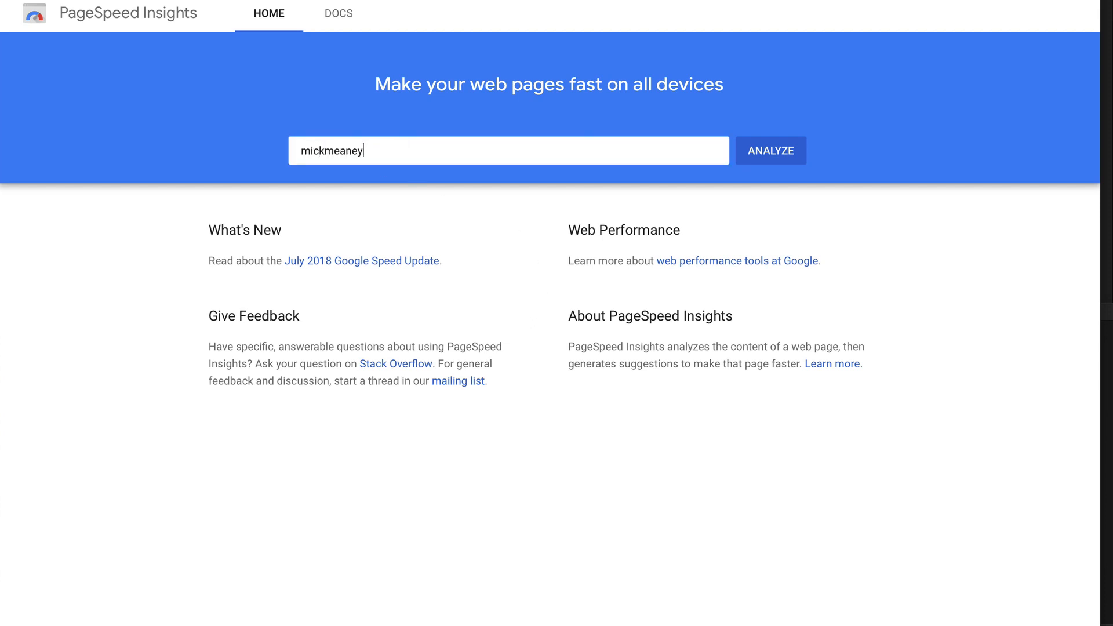
pyautogui.write('.com')
pyautogui.press('Return')
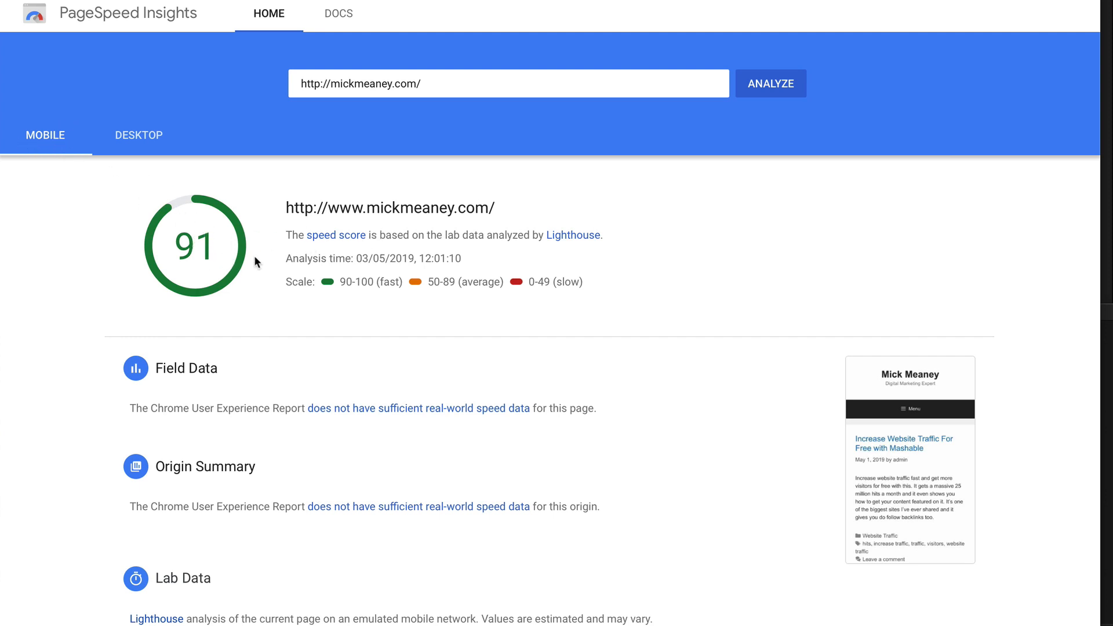
# Show the desktop results scoring 95 and expand the cache-policy and webfont diagnostics.
pyautogui.click(157, 140)
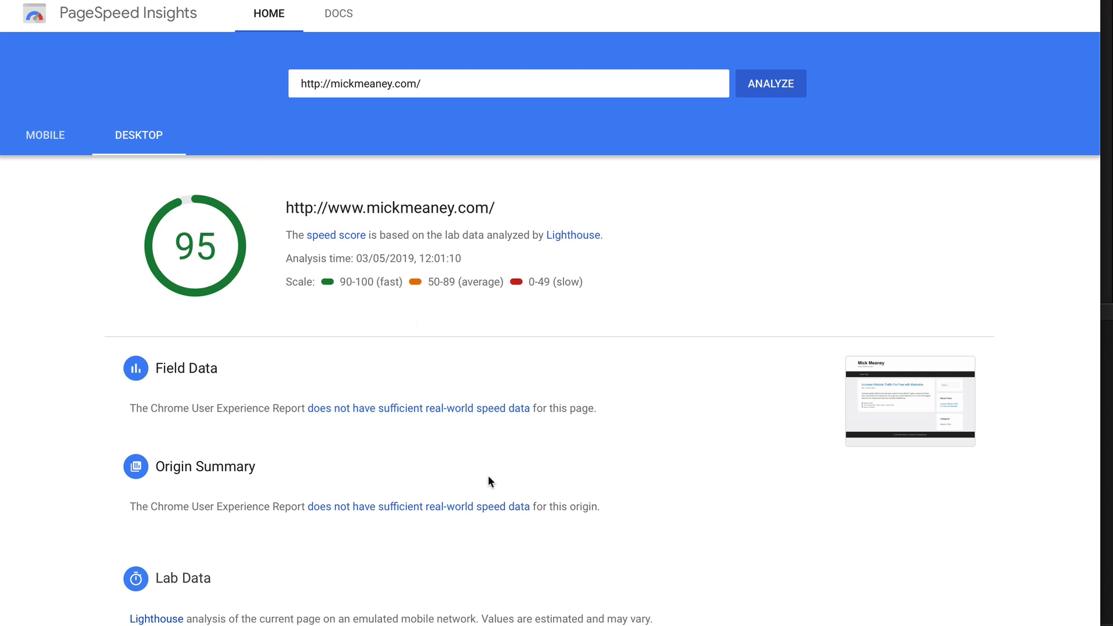
pyautogui.scroll(-5, 382, 469)
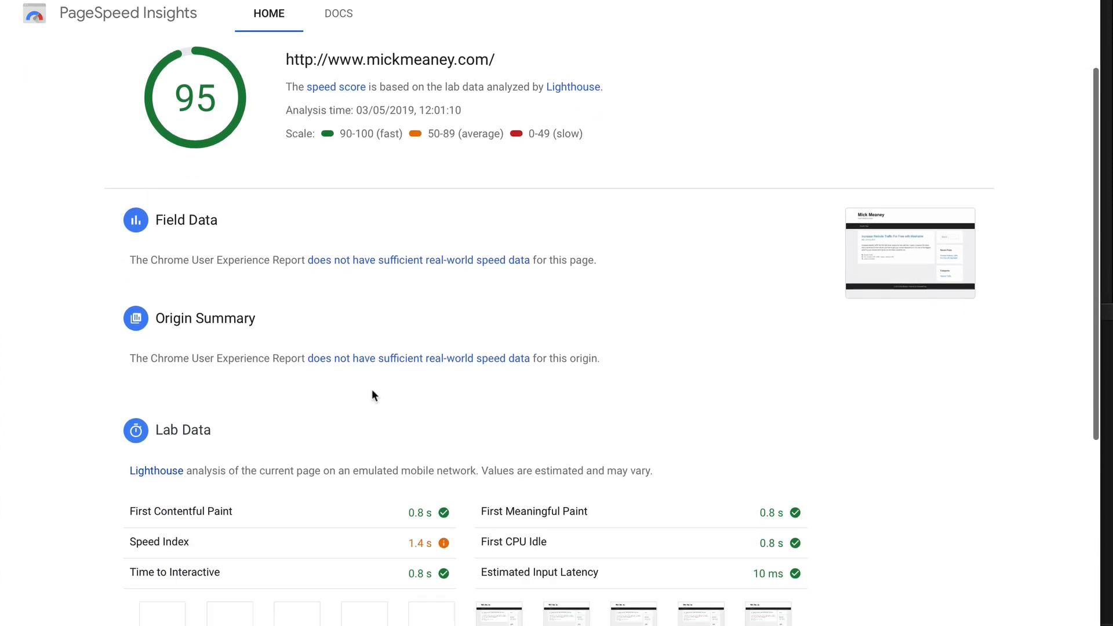
pyautogui.scroll(-3, 360, 420)
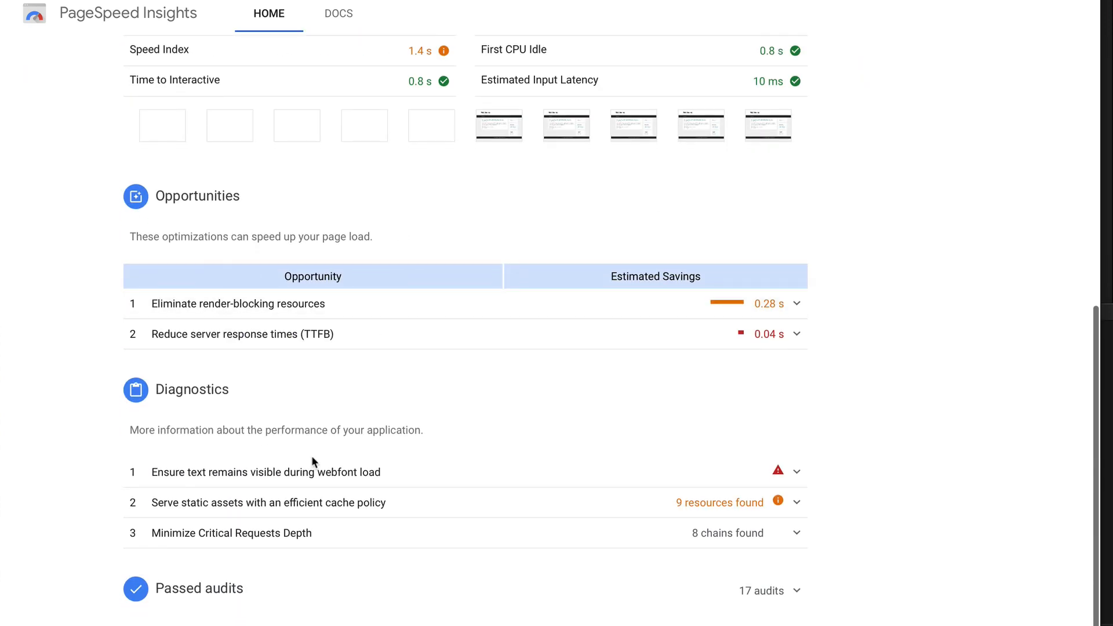
pyautogui.scroll(-2, 422, 506)
pyautogui.scroll(-1, 353, 333)
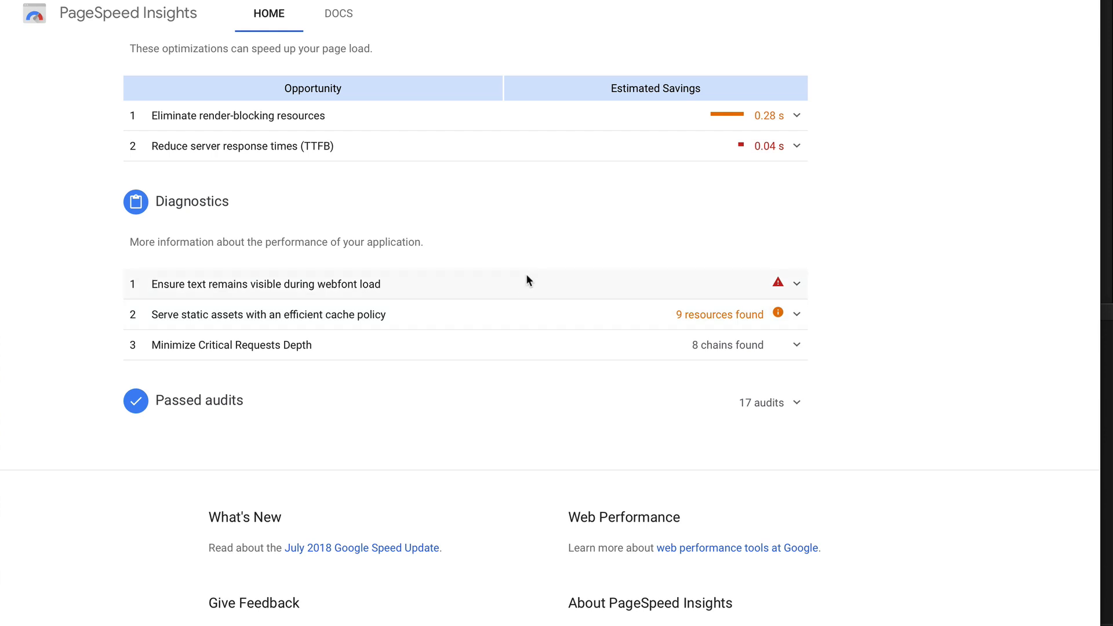
pyautogui.click(797, 313)
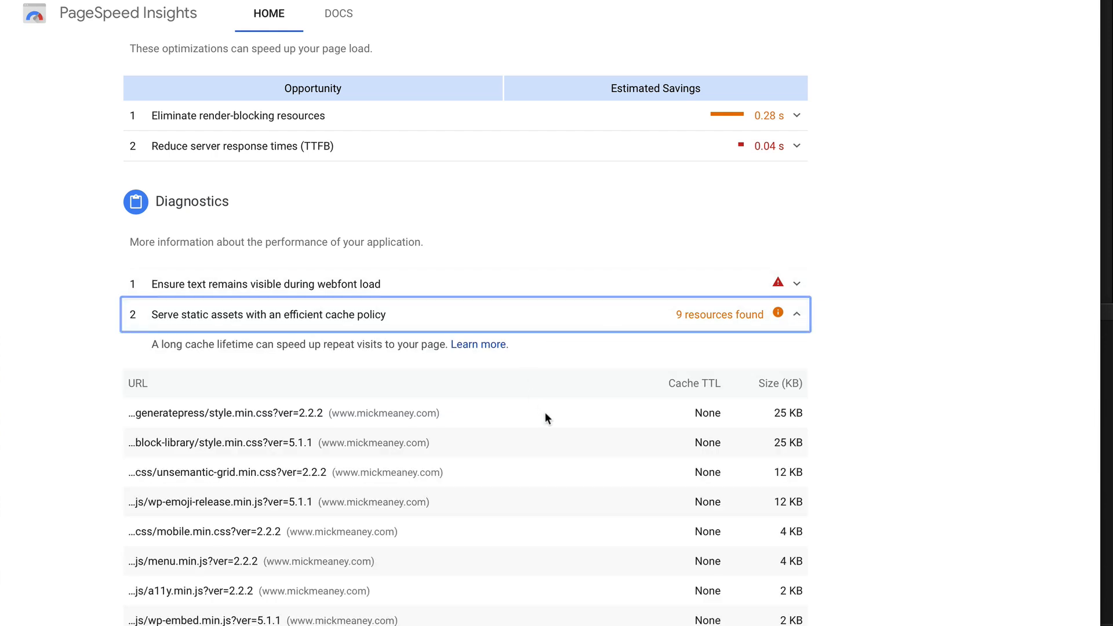
pyautogui.scroll(-2, 545, 418)
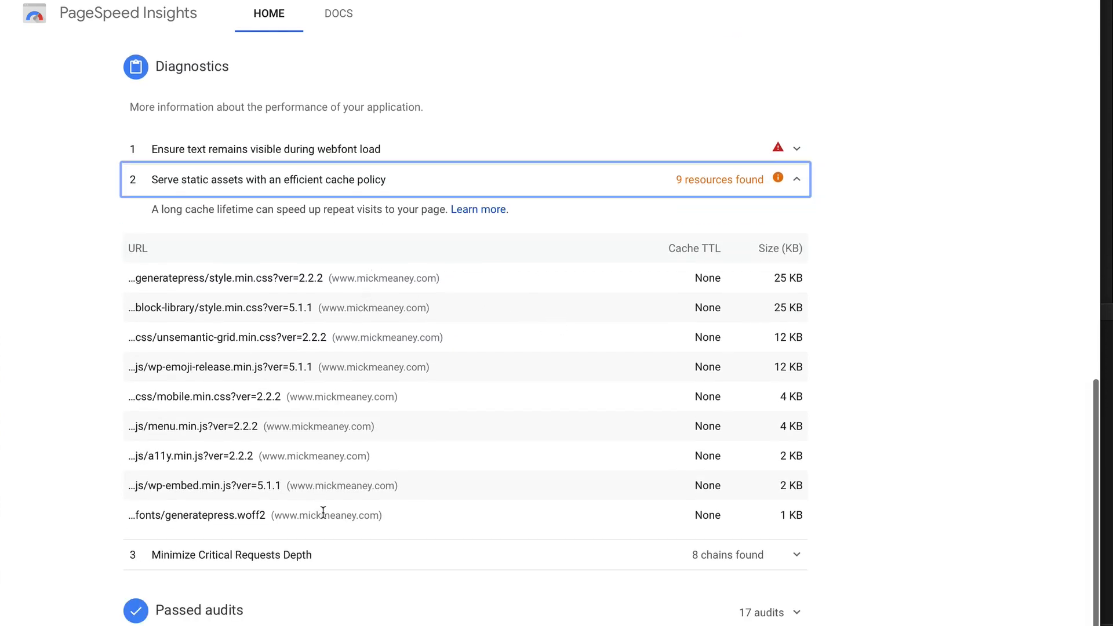
pyautogui.scroll(2, 435, 401)
pyautogui.click(796, 296)
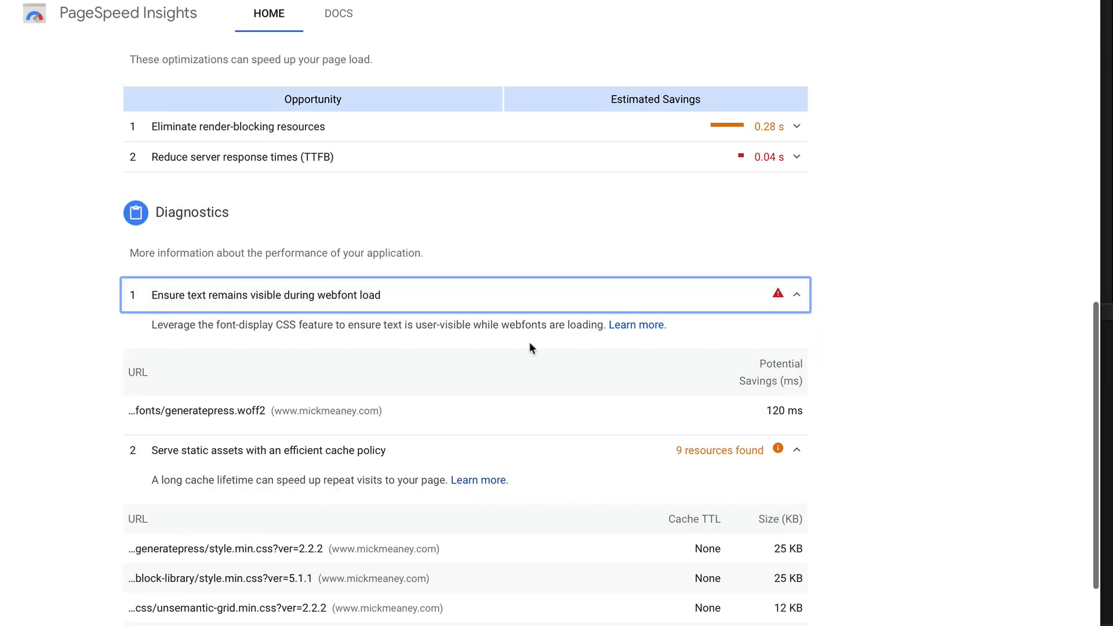
pyautogui.scroll(3, 515, 369)
pyautogui.scroll(5, 558, 279)
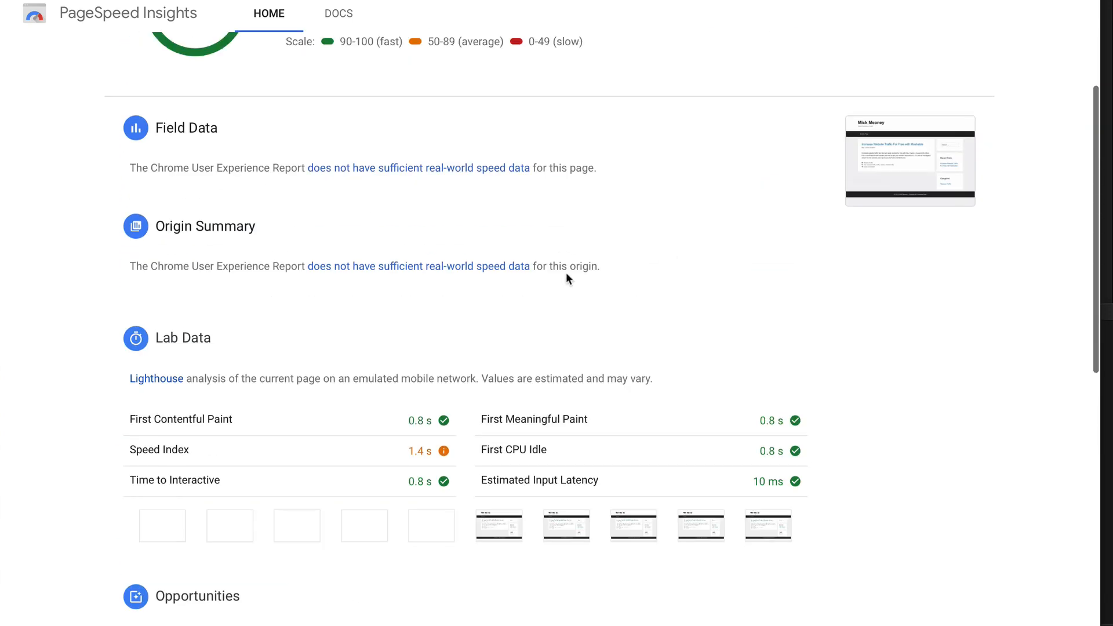
pyautogui.scroll(5, 563, 461)
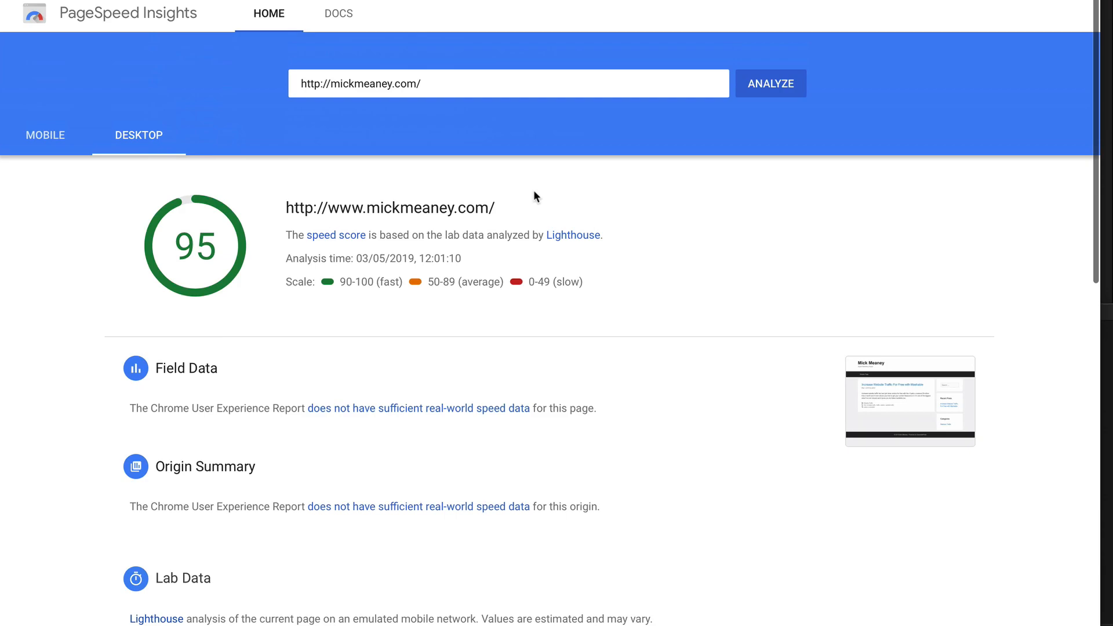
# Switch to the Kill Duplicate browser tab to view its homepage.
pyautogui.click(662, 4)
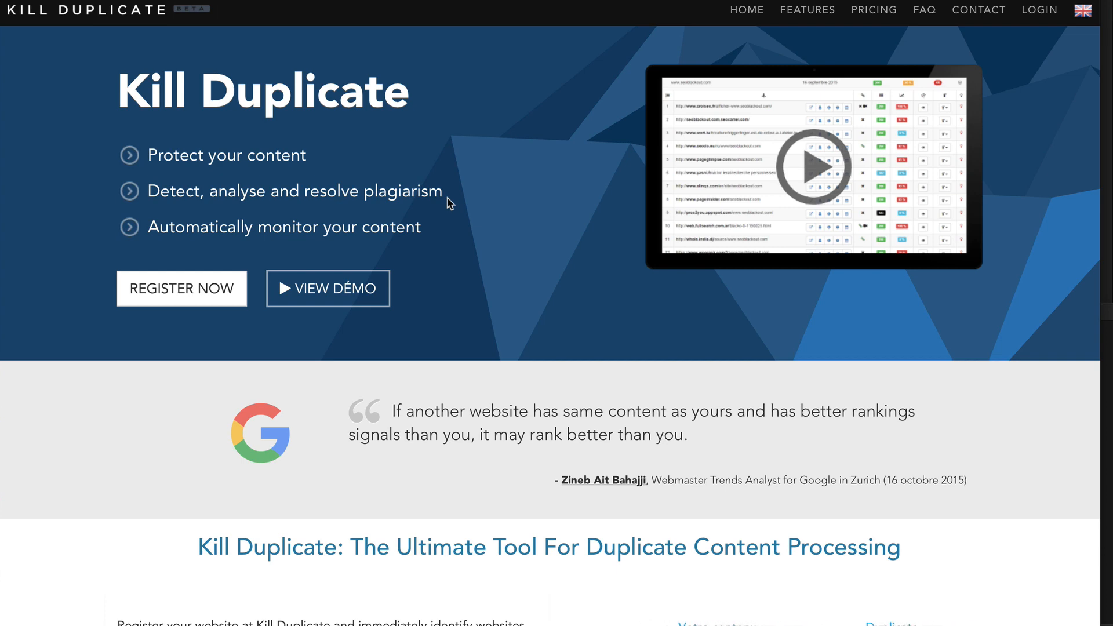
pyautogui.scroll(-3, 500, 459)
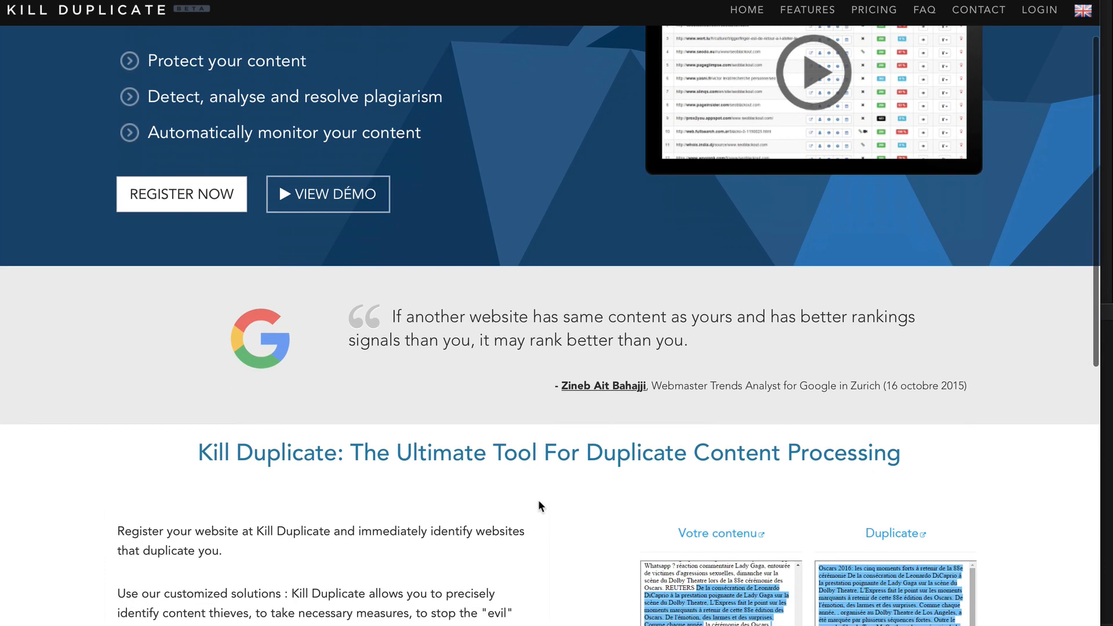
pyautogui.scroll(-3, 522, 530)
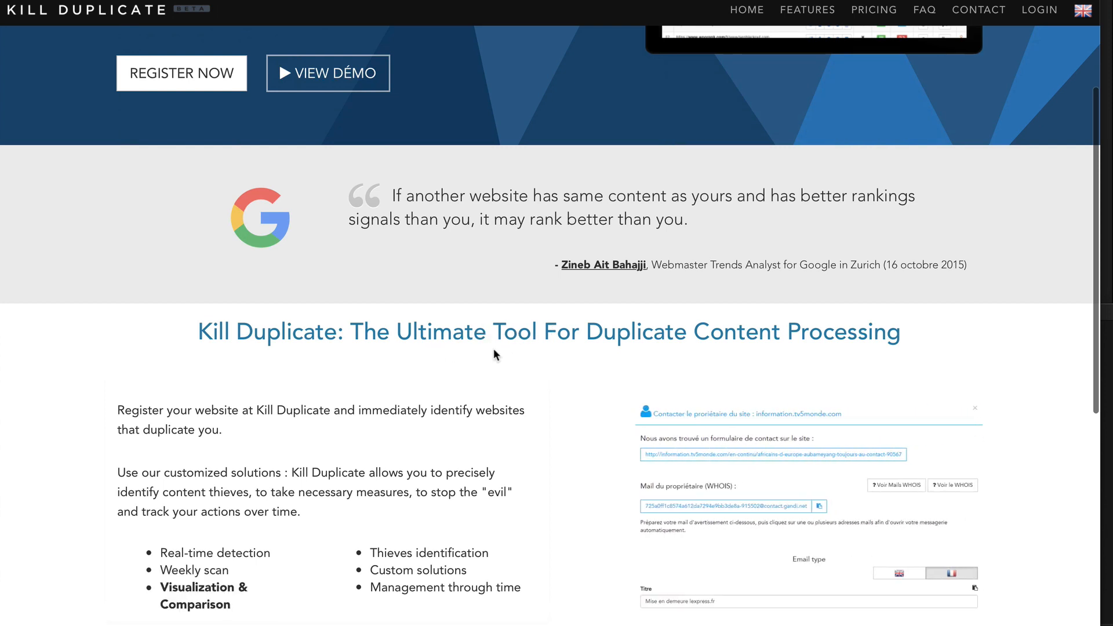
pyautogui.scroll(-1, 720, 335)
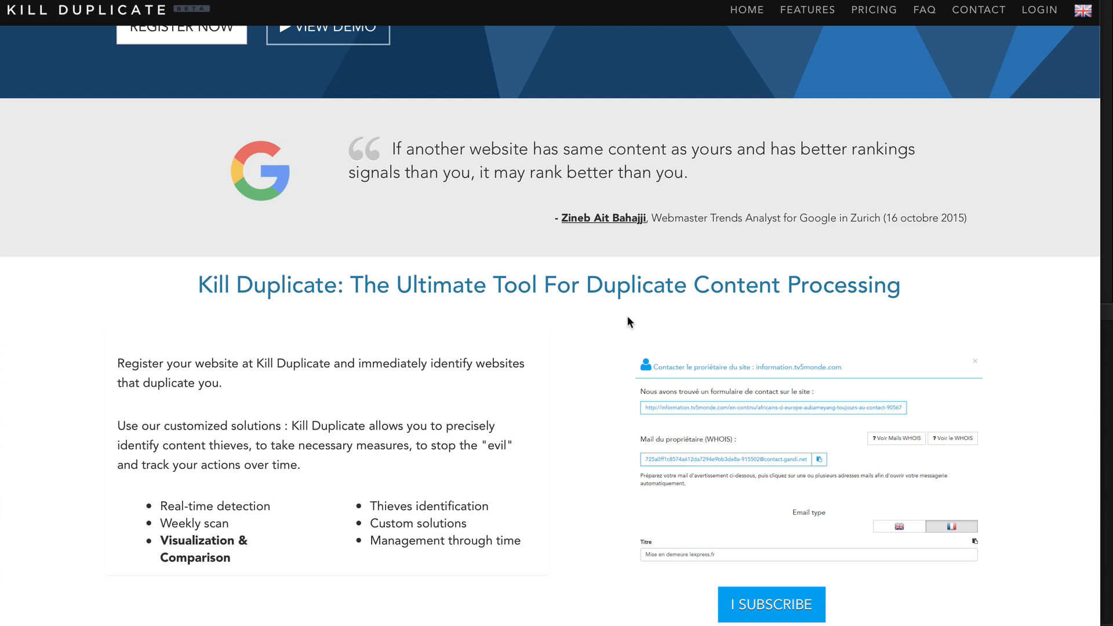
pyautogui.scroll(1, 627, 316)
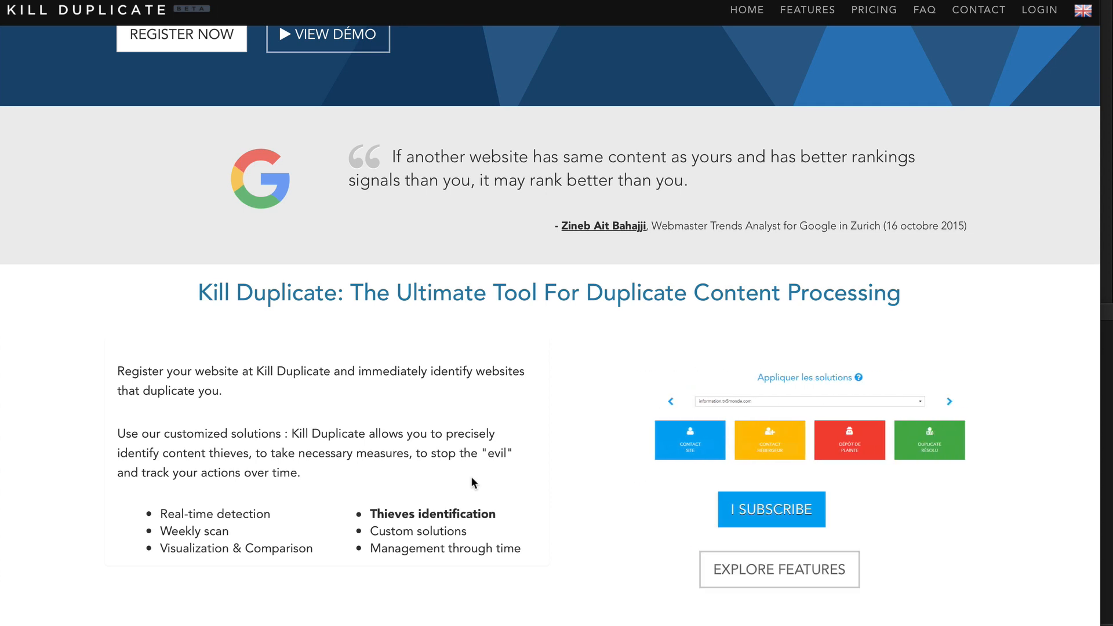
pyautogui.scroll(5, 516, 312)
pyautogui.scroll(1, 548, 487)
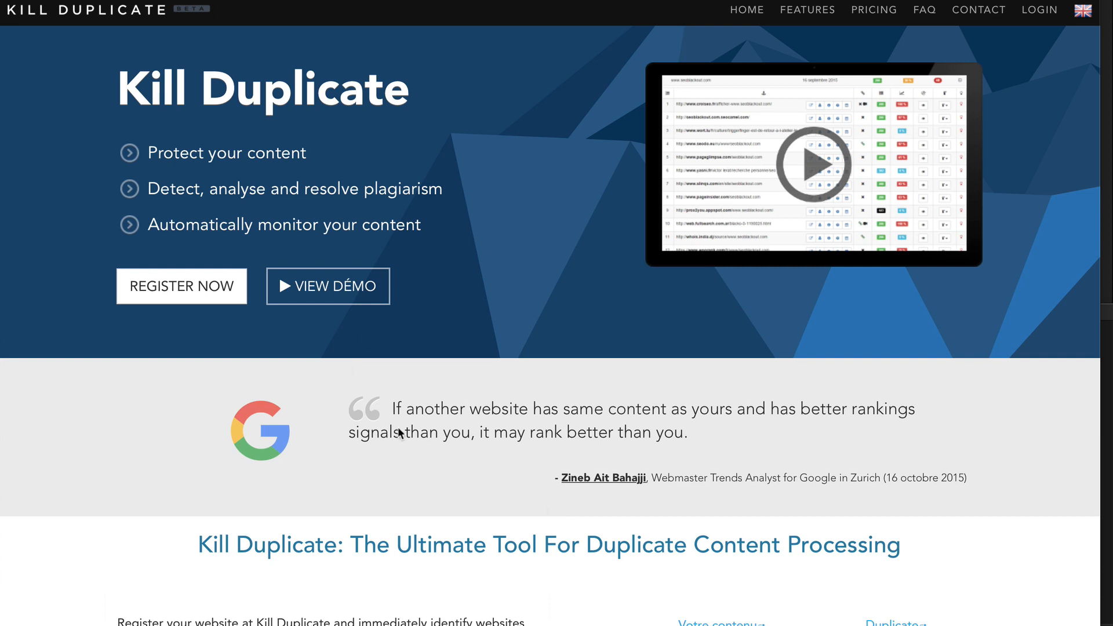
pyautogui.scroll(-1, 550, 512)
pyautogui.scroll(1, 450, 476)
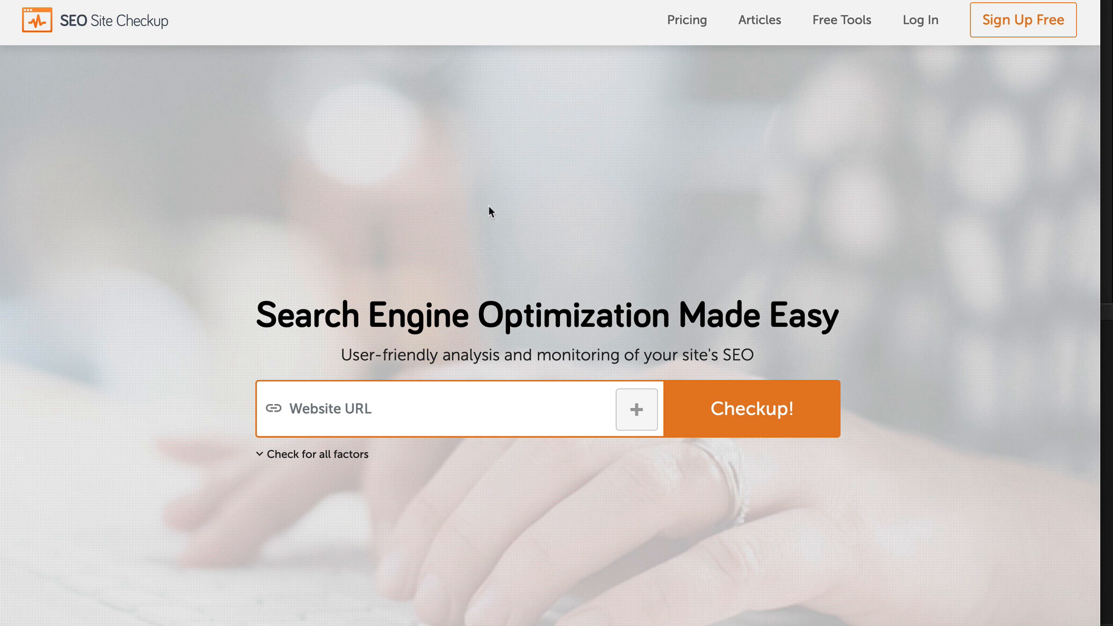
pyautogui.scroll(-3, 491, 300)
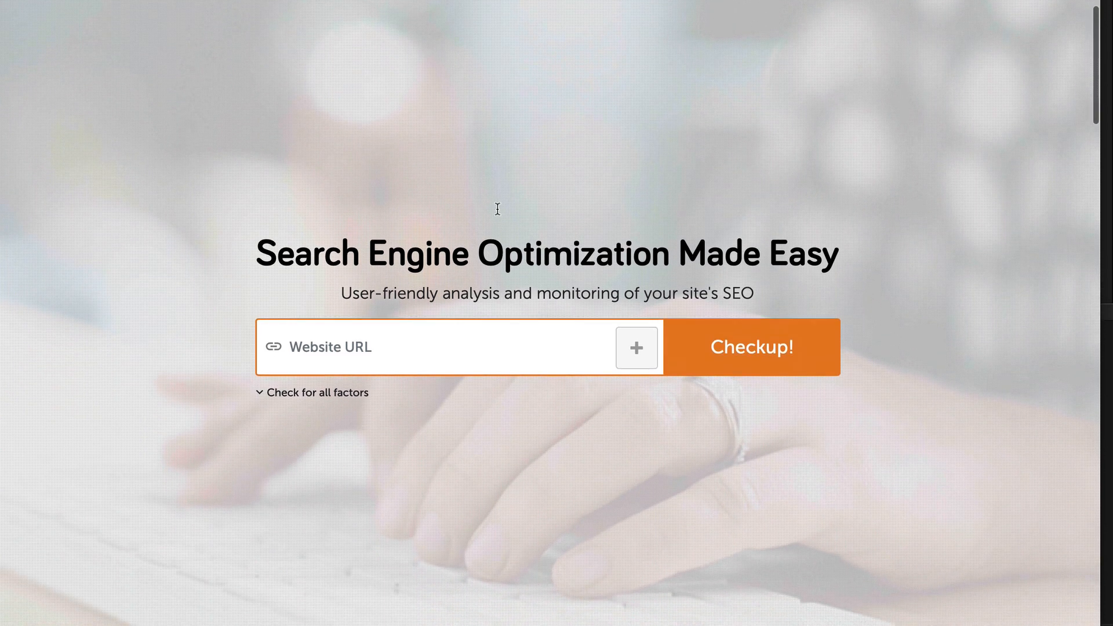
pyautogui.scroll(-2, 508, 164)
pyautogui.scroll(-1, 542, 357)
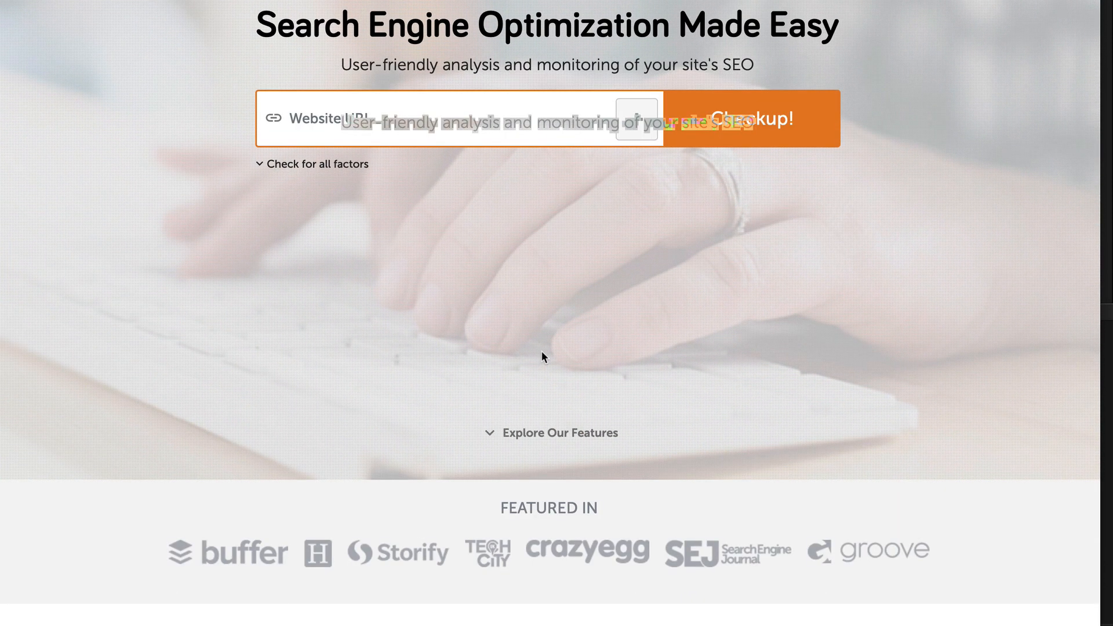
pyautogui.scroll(-2, 542, 356)
pyautogui.scroll(-4, 542, 356)
pyautogui.scroll(-3, 542, 357)
pyautogui.scroll(-2, 542, 357)
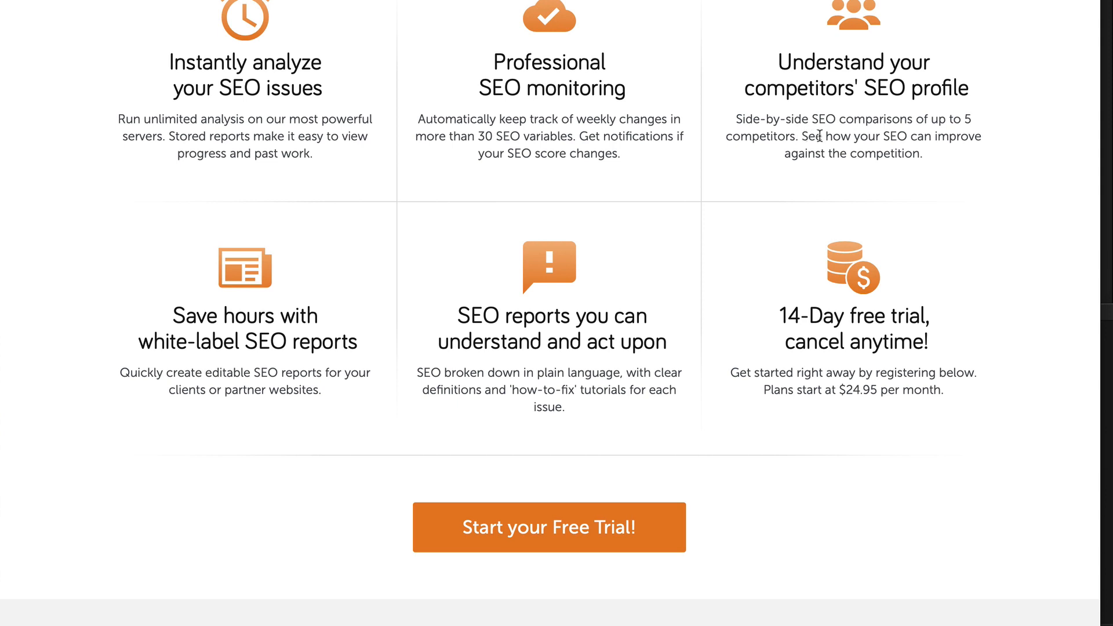
pyautogui.scroll(-2, 544, 261)
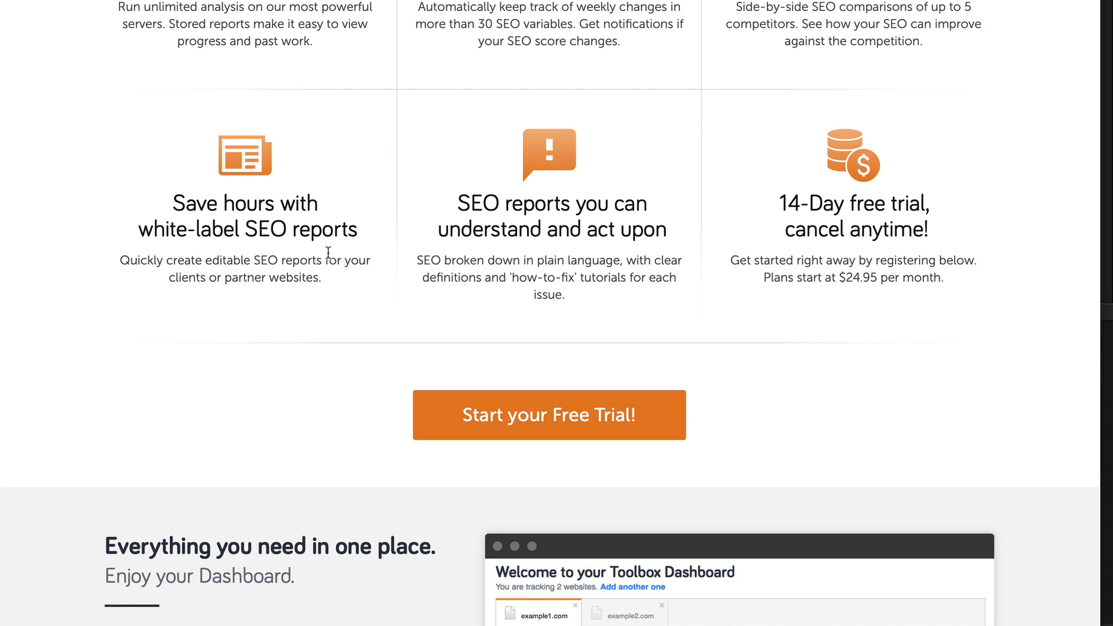
pyautogui.scroll(-1, 623, 269)
pyautogui.scroll(-1, 624, 270)
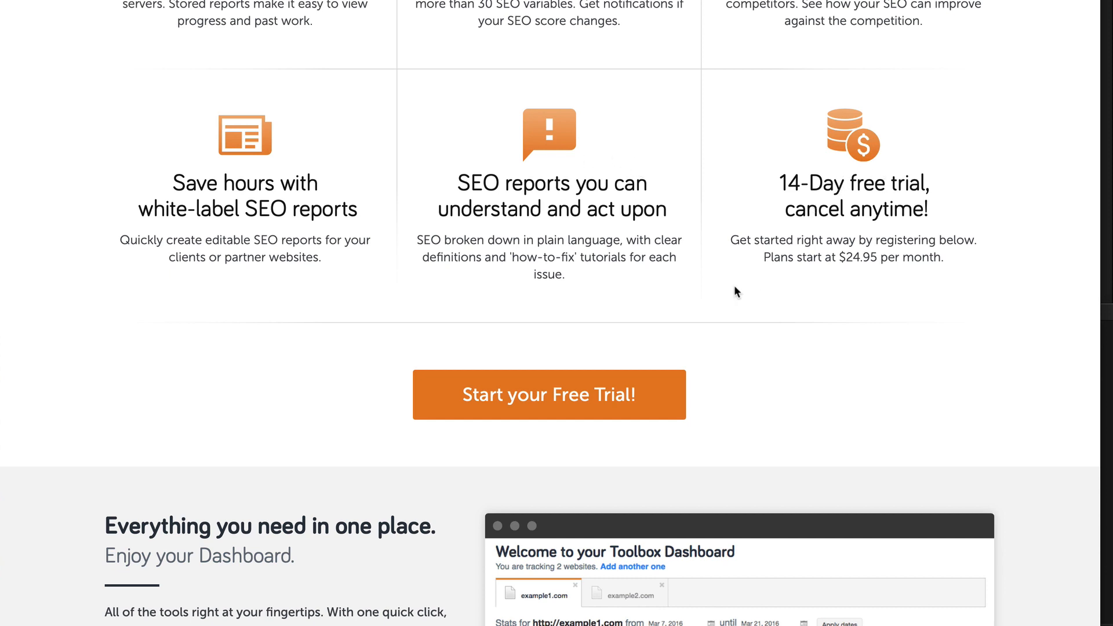
pyautogui.scroll(-6, 414, 501)
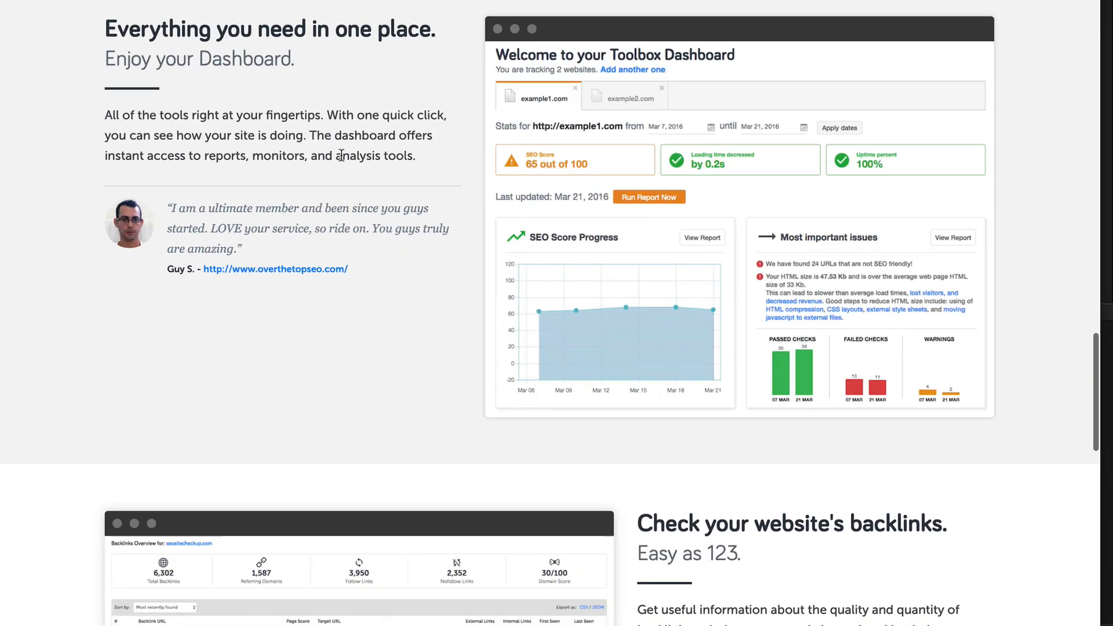
pyautogui.scroll(1, 436, 174)
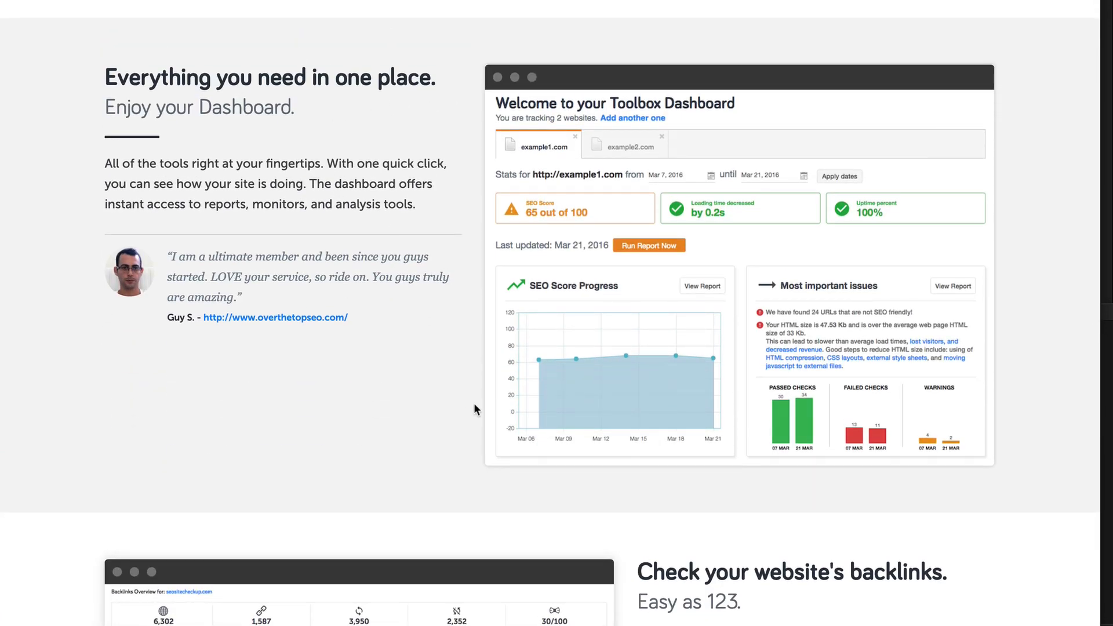
pyautogui.scroll(-1, 482, 463)
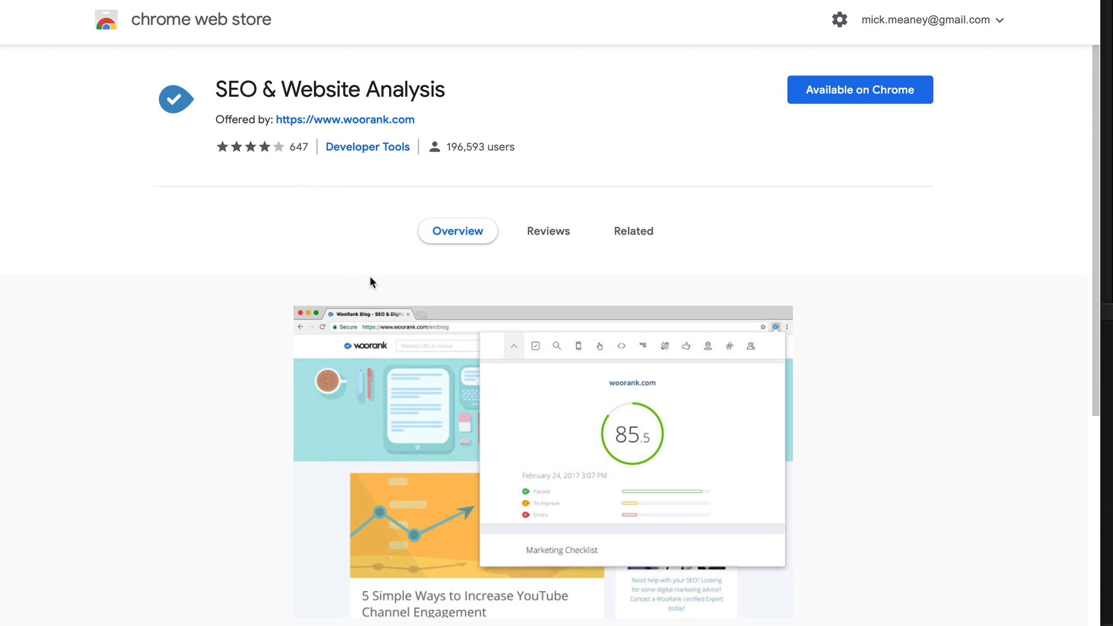
pyautogui.scroll(-3, 369, 276)
pyautogui.scroll(-3, 400, 244)
pyautogui.scroll(-2, 424, 210)
pyautogui.scroll(-2, 436, 106)
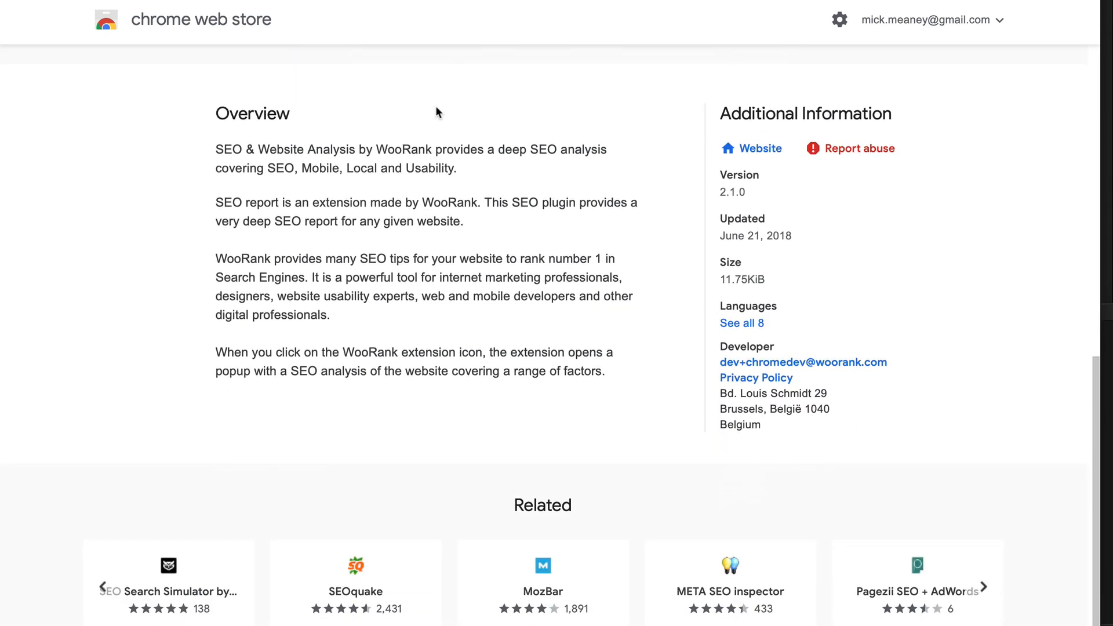
pyautogui.scroll(-1, 309, 215)
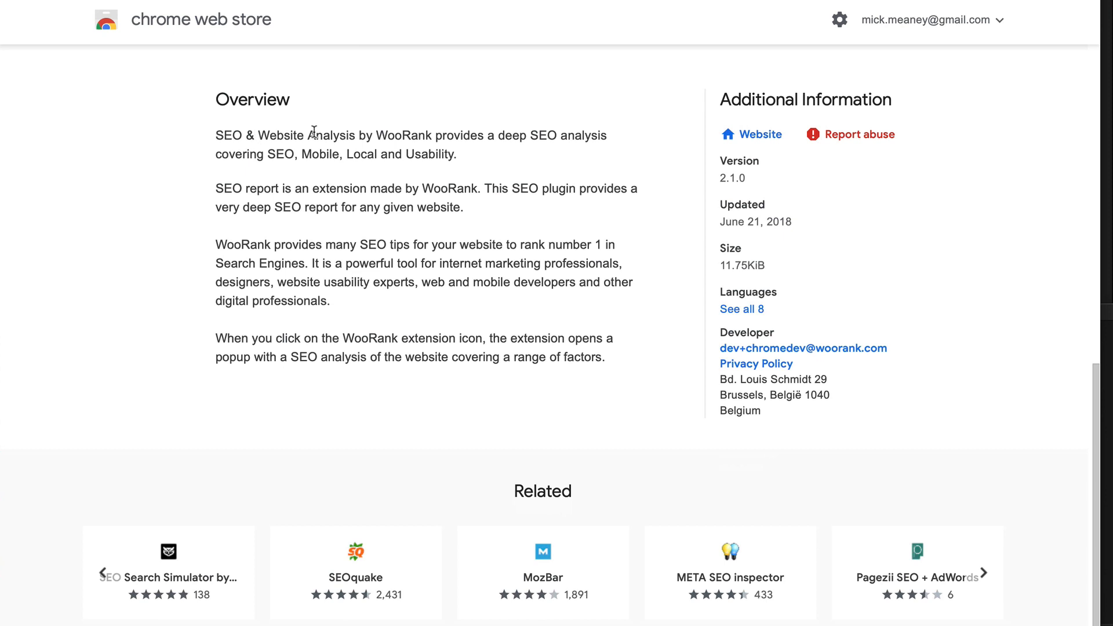
# Highlight the words WooRank and Mobile while reading the extension overview.
pyautogui.moveTo(376, 136); pyautogui.dragTo(445, 135)
pyautogui.click(452, 137)
pyautogui.moveTo(374, 135); pyautogui.dragTo(436, 135)
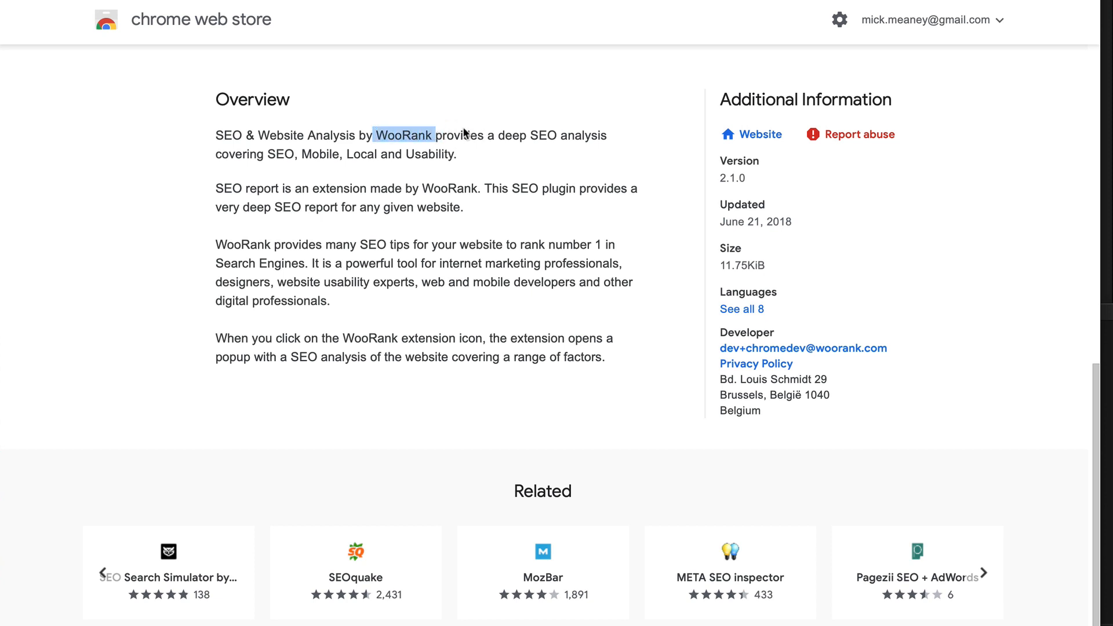
pyautogui.click(465, 132)
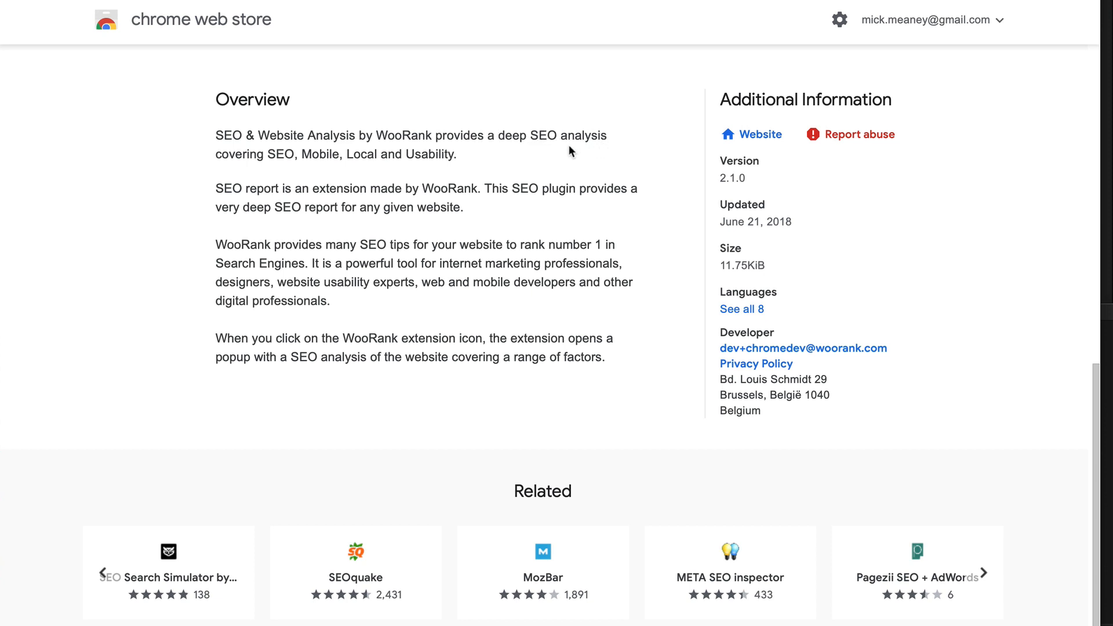
pyautogui.moveTo(302, 154); pyautogui.dragTo(339, 157)
pyautogui.click(373, 150)
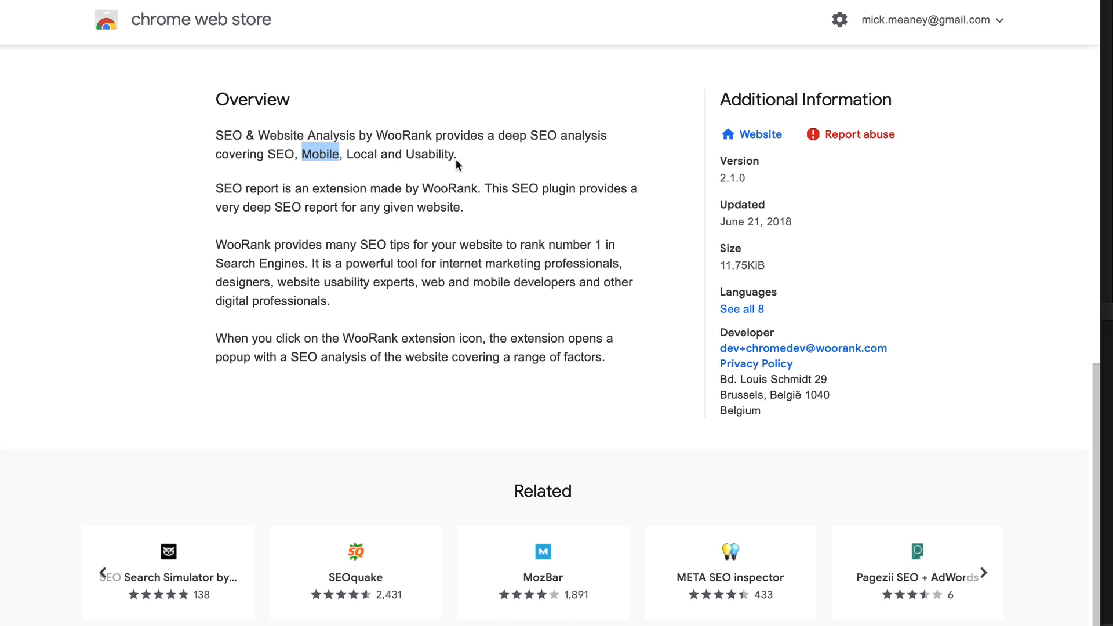
pyautogui.click(477, 167)
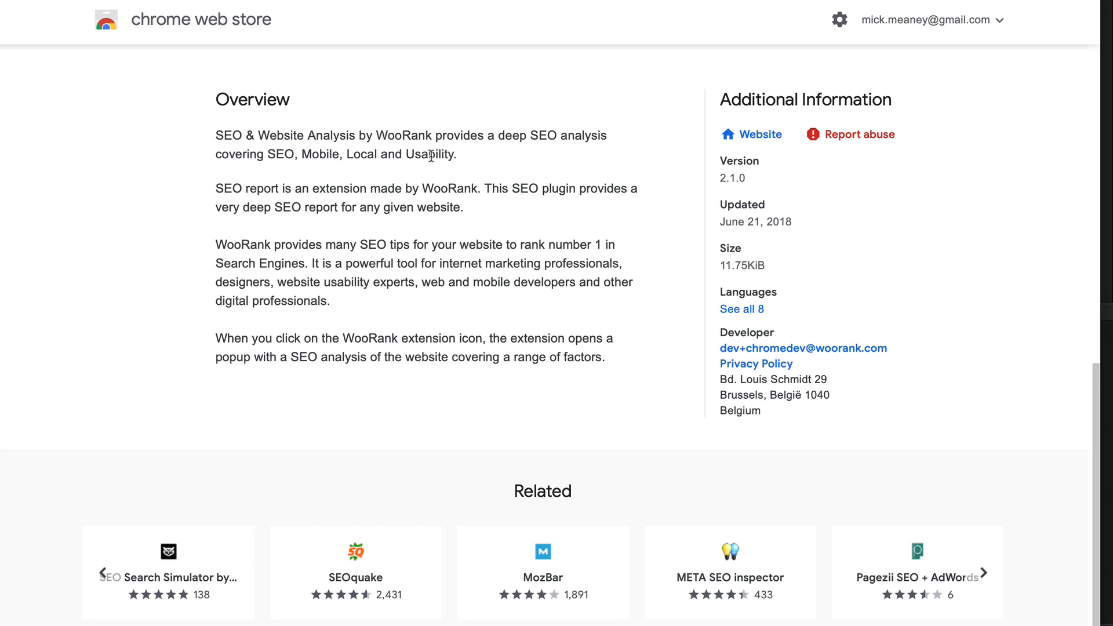
# Highlight Usability and the third paragraph, then move to the Screaming Frog SEO Spider tab.
pyautogui.moveTo(405, 154); pyautogui.dragTo(454, 154)
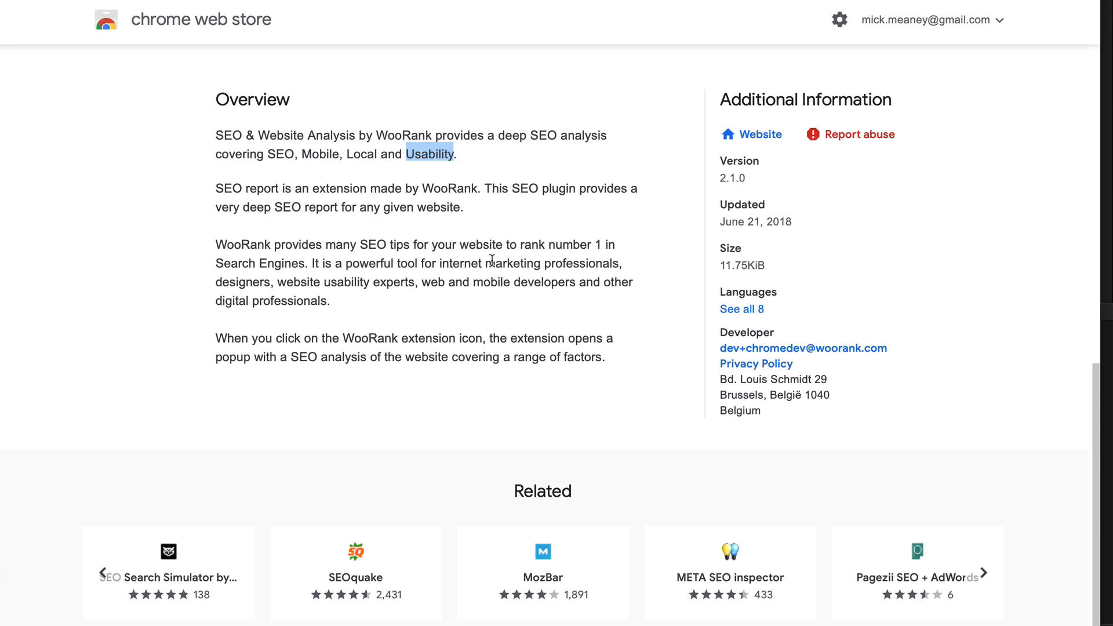
pyautogui.click(493, 260)
pyautogui.moveTo(405, 154); pyautogui.dragTo(456, 154)
pyautogui.click(341, 265)
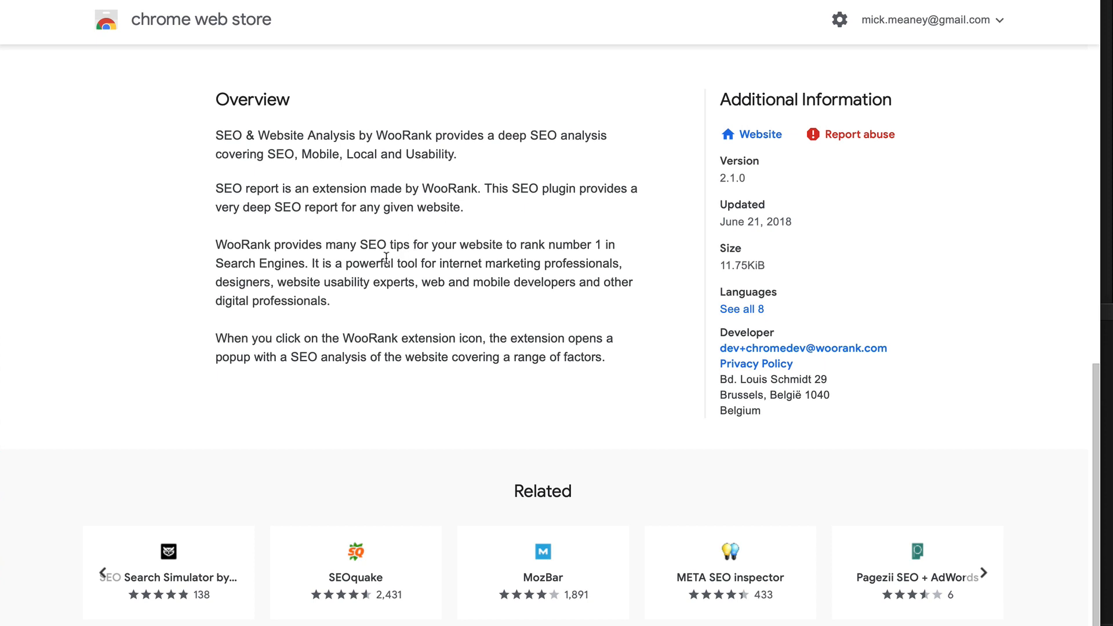
pyautogui.moveTo(216, 245); pyautogui.dragTo(386, 244)
pyautogui.click(434, 264)
pyautogui.click(1029, 3)
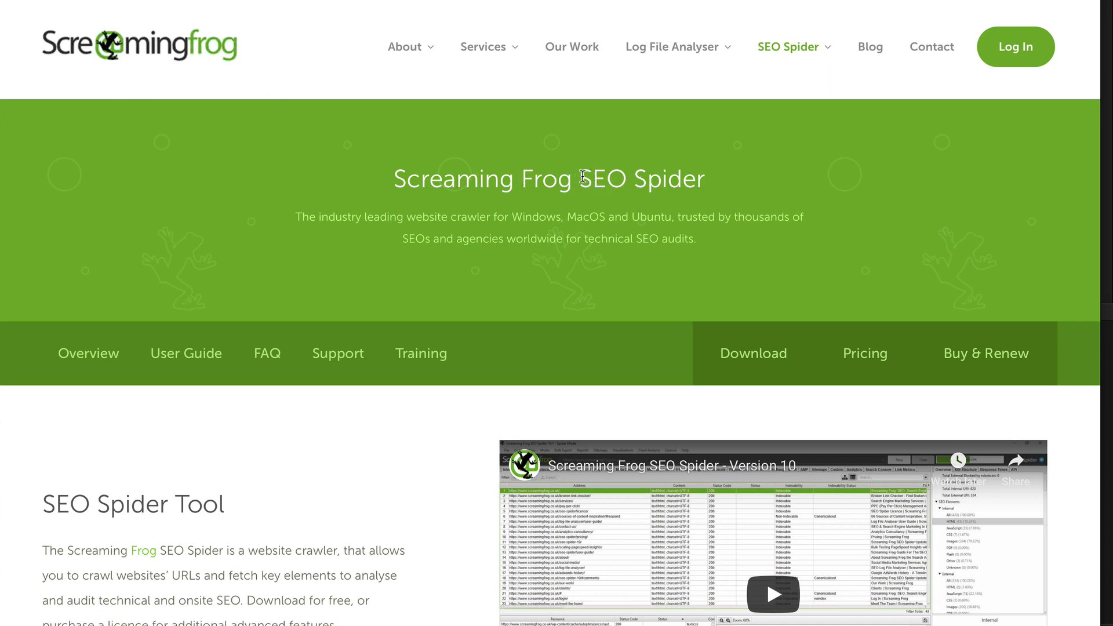
# Highlight SEO Spider in the page heading while reading it.
pyautogui.moveTo(583, 176); pyautogui.dragTo(710, 185)
pyautogui.click(648, 223)
pyautogui.scroll(-3, 623, 249)
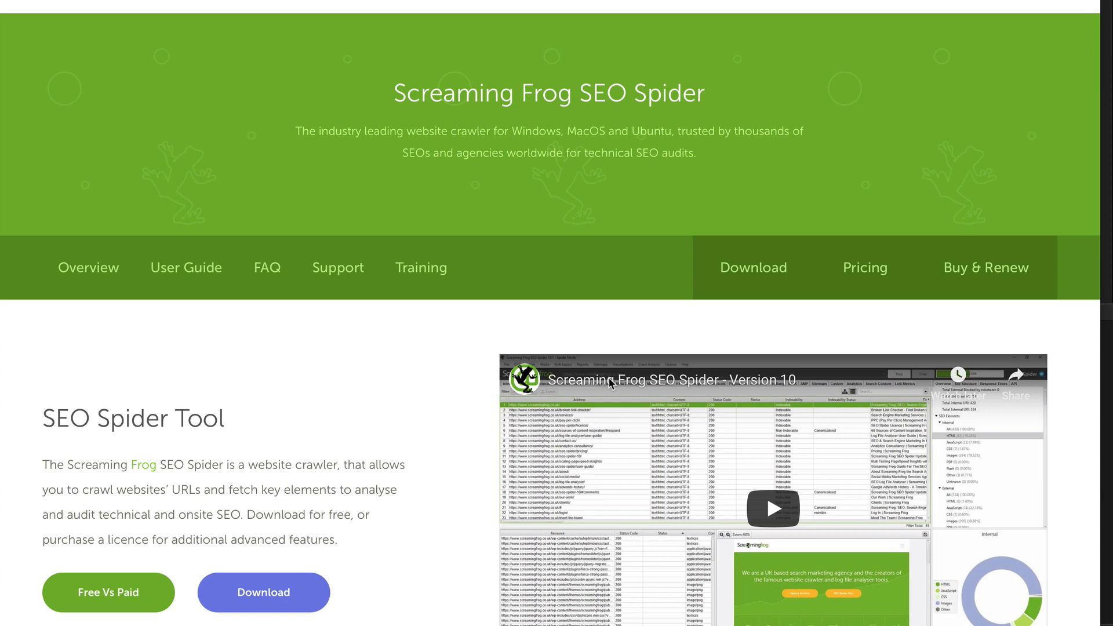
pyautogui.scroll(3, 607, 379)
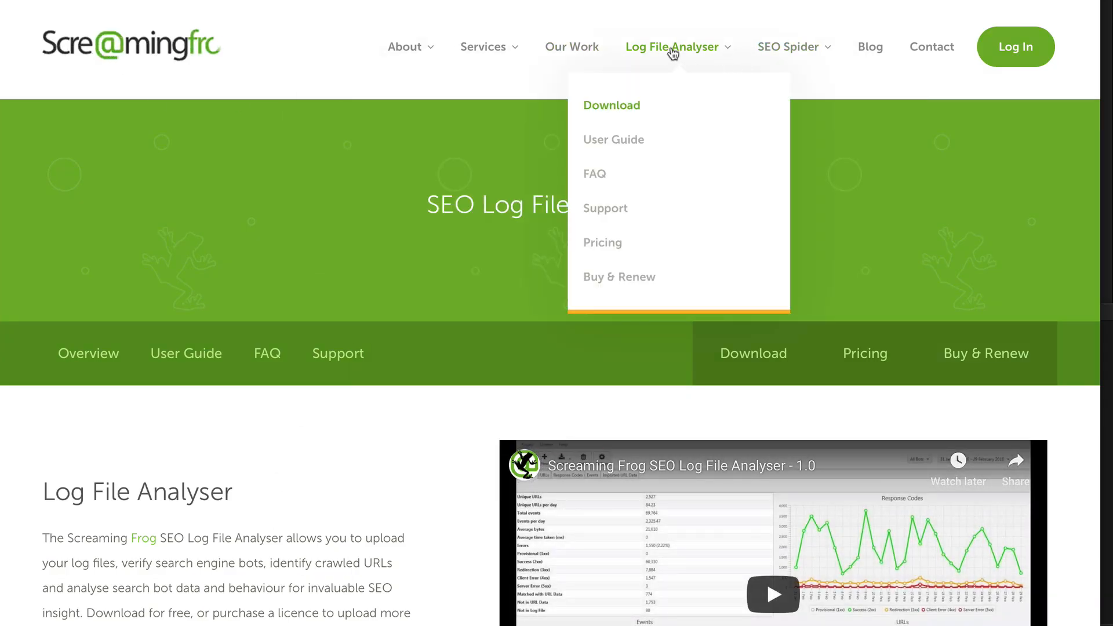
pyautogui.moveTo(787, 47)
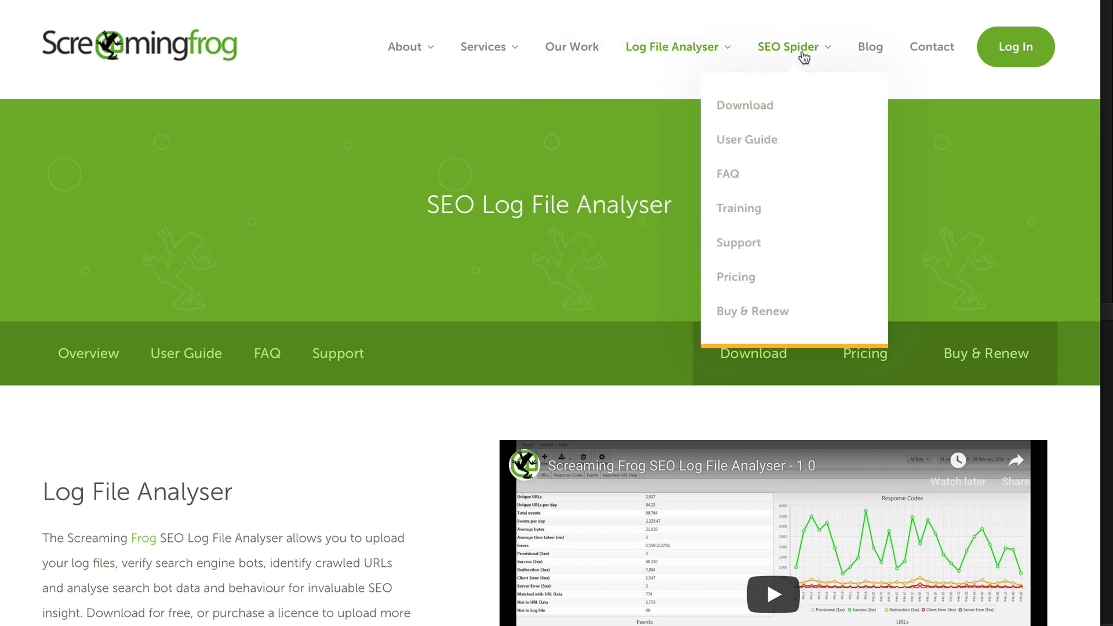
pyautogui.scroll(-3, 313, 294)
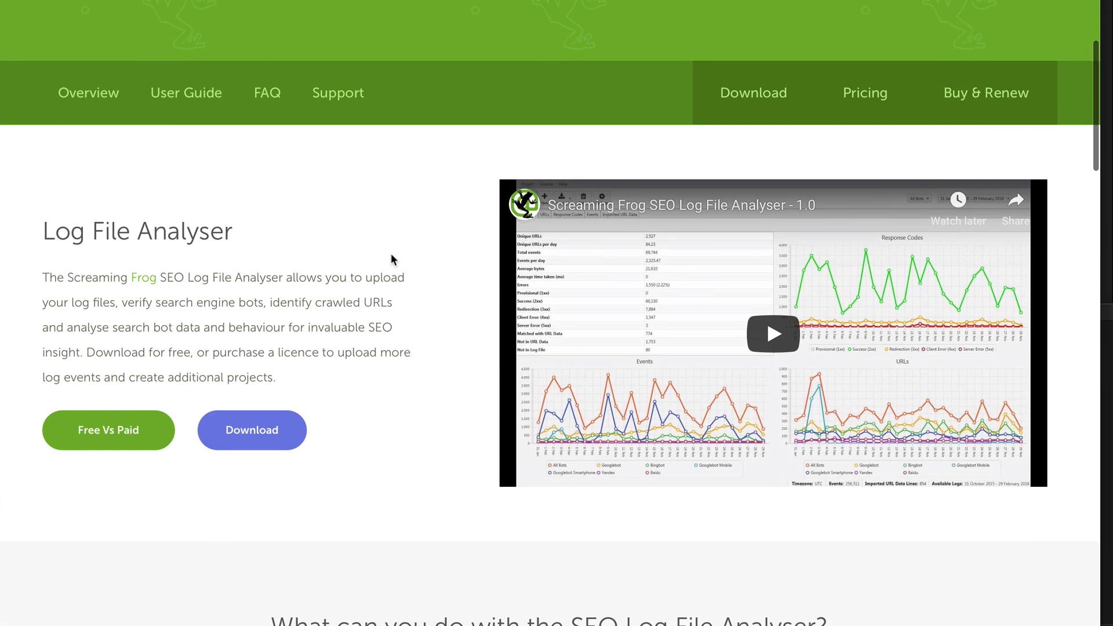
pyautogui.scroll(-1, 327, 226)
pyautogui.scroll(-1, 326, 196)
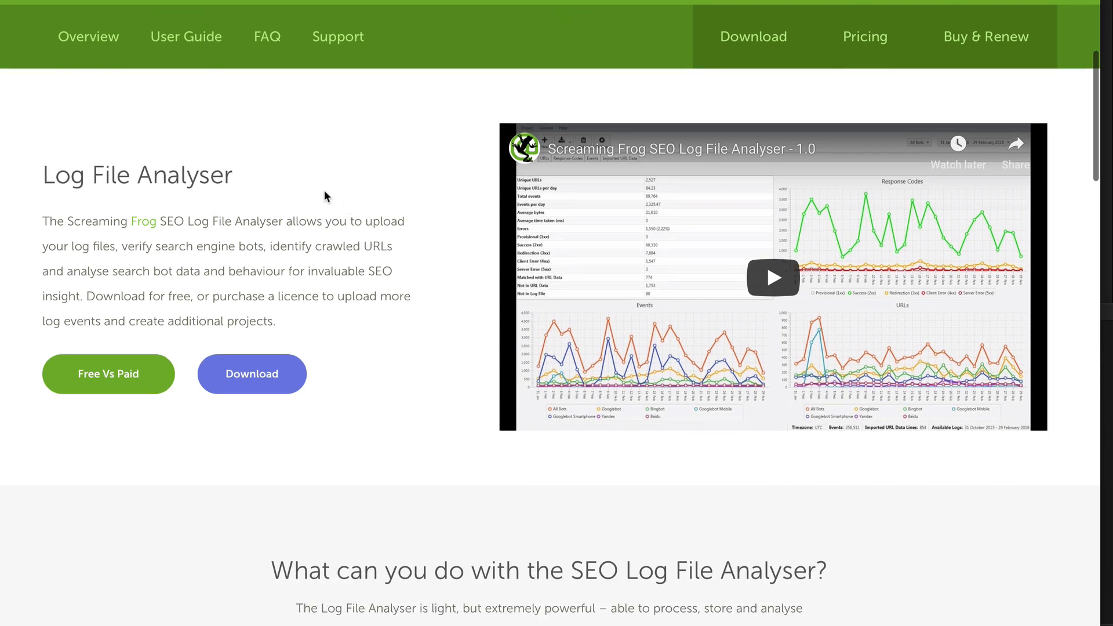
pyautogui.scroll(-1, 241, 199)
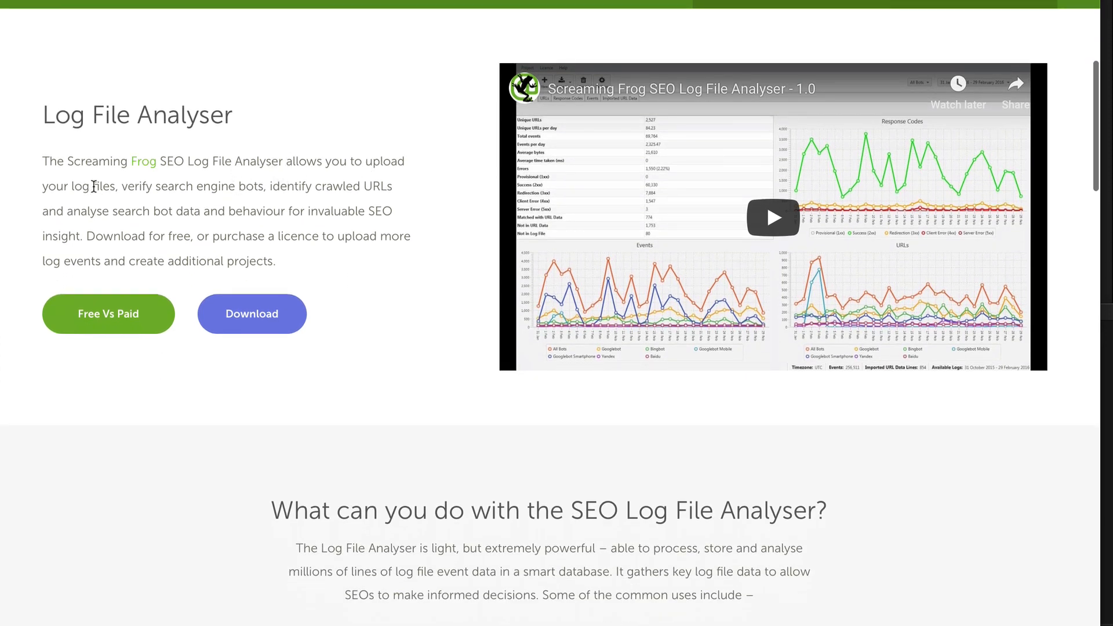
pyautogui.moveTo(120, 186); pyautogui.dragTo(256, 184)
pyautogui.click(179, 190)
pyautogui.click(298, 185)
pyautogui.moveTo(370, 184); pyautogui.dragTo(374, 236)
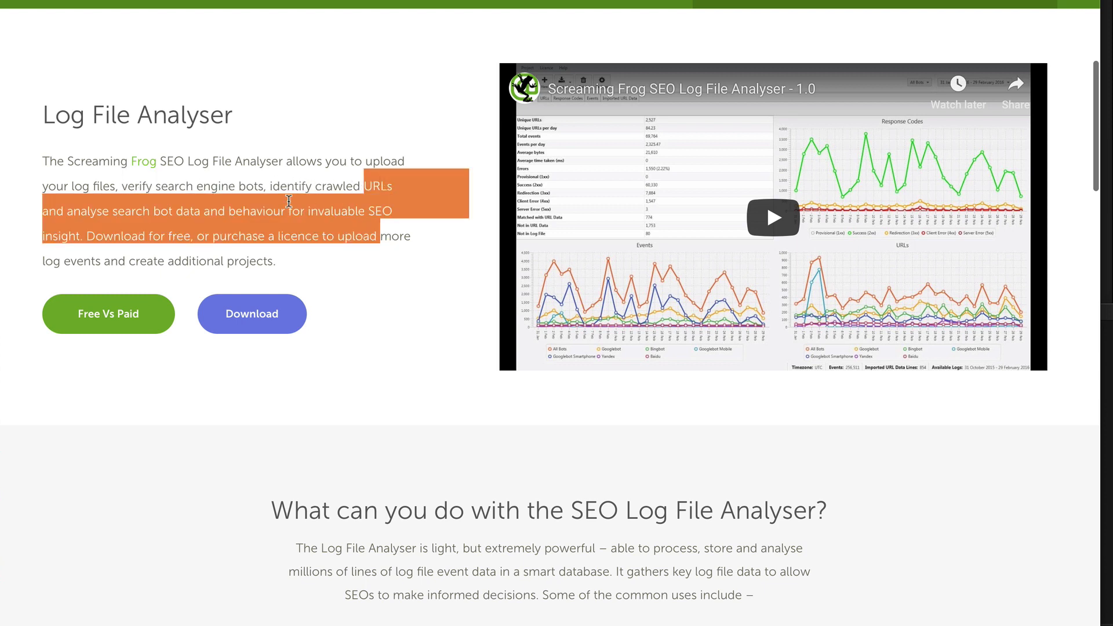
pyautogui.click(150, 213)
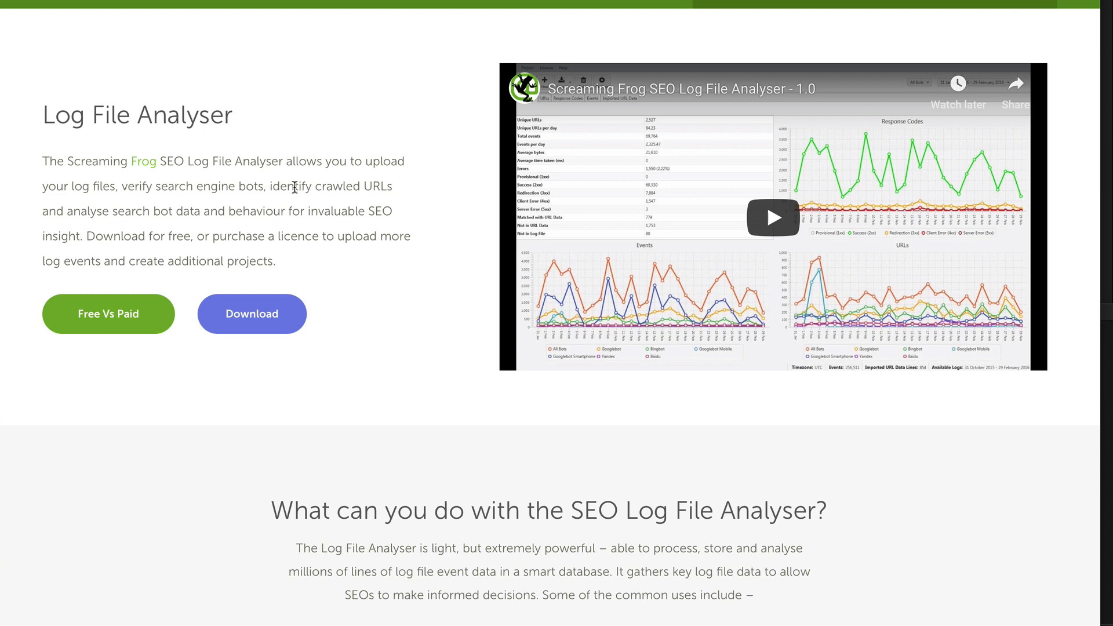
pyautogui.moveTo(306, 212); pyautogui.dragTo(388, 214)
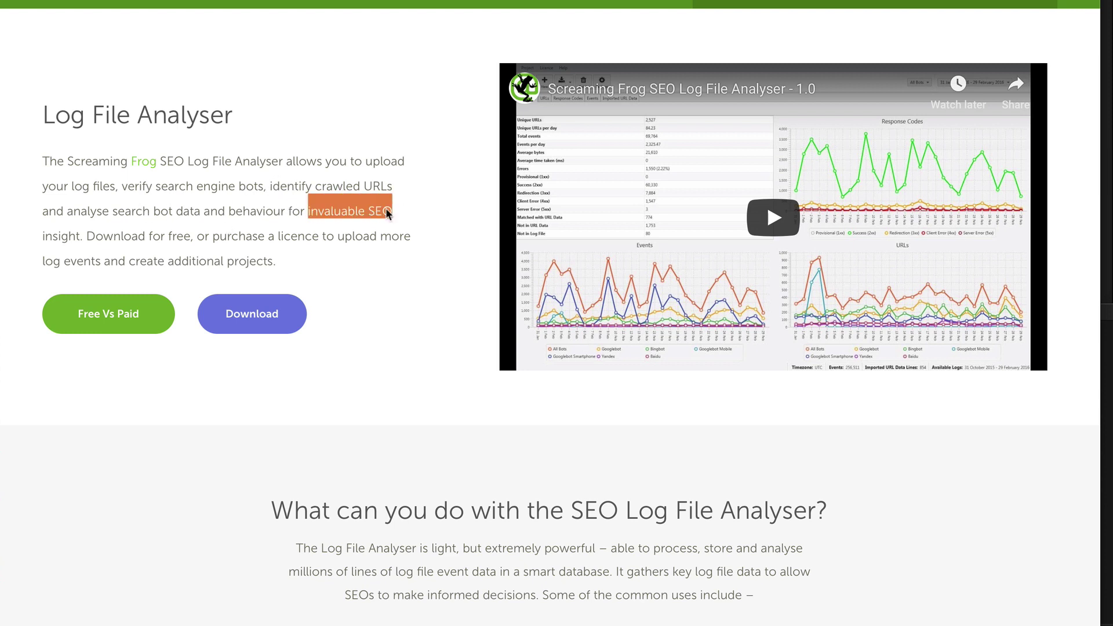
pyautogui.click(94, 234)
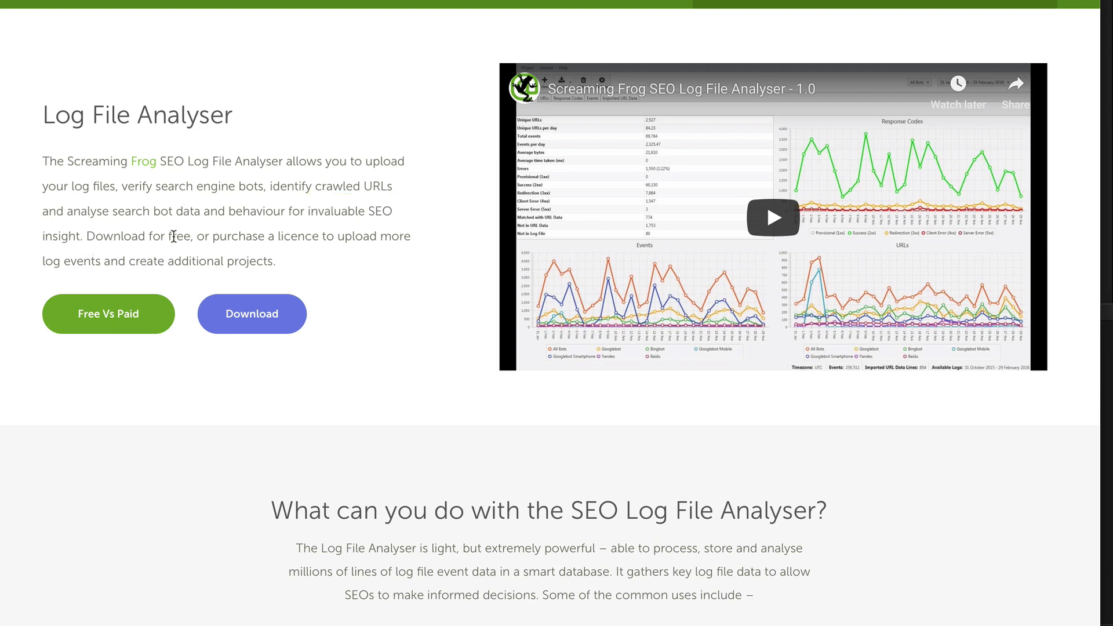
pyautogui.scroll(3, 339, 202)
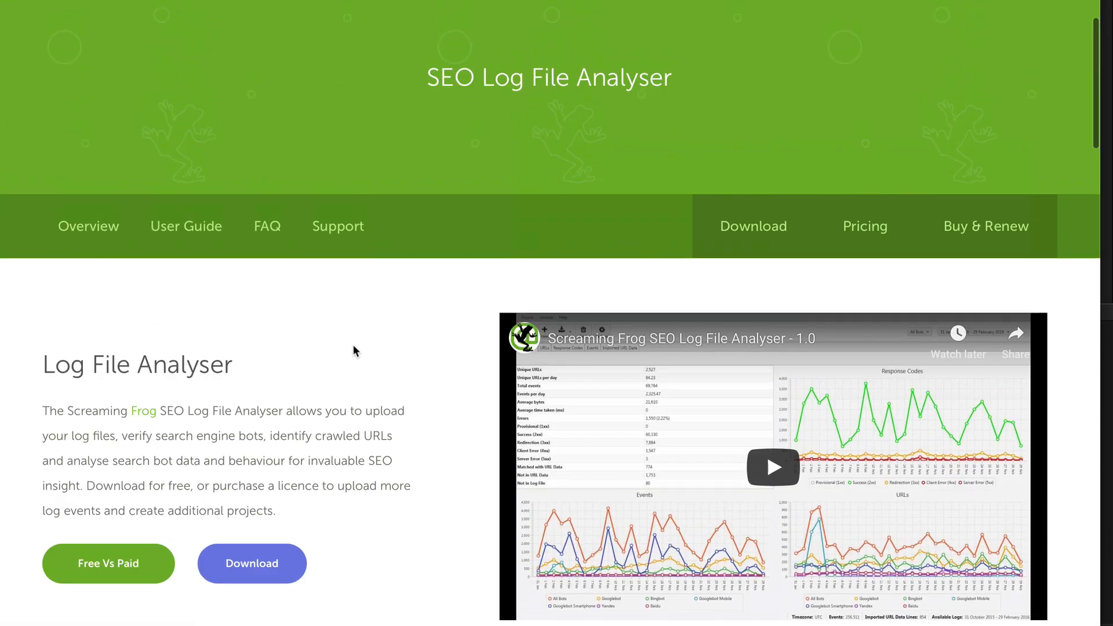
pyautogui.scroll(3, 347, 191)
pyautogui.scroll(3, 353, 174)
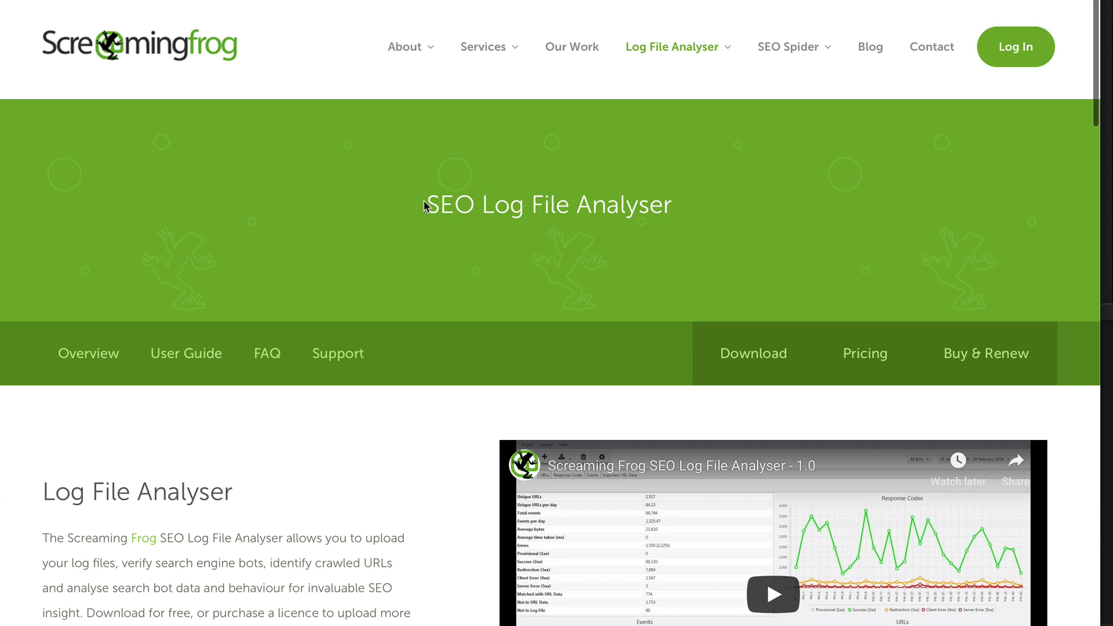
pyautogui.moveTo(425, 206); pyautogui.dragTo(674, 209)
pyautogui.click(693, 209)
# Open the SEO Spider product page and highlight SEO Spider in its description.
pyautogui.click(779, 52)
pyautogui.scroll(-5, 439, 228)
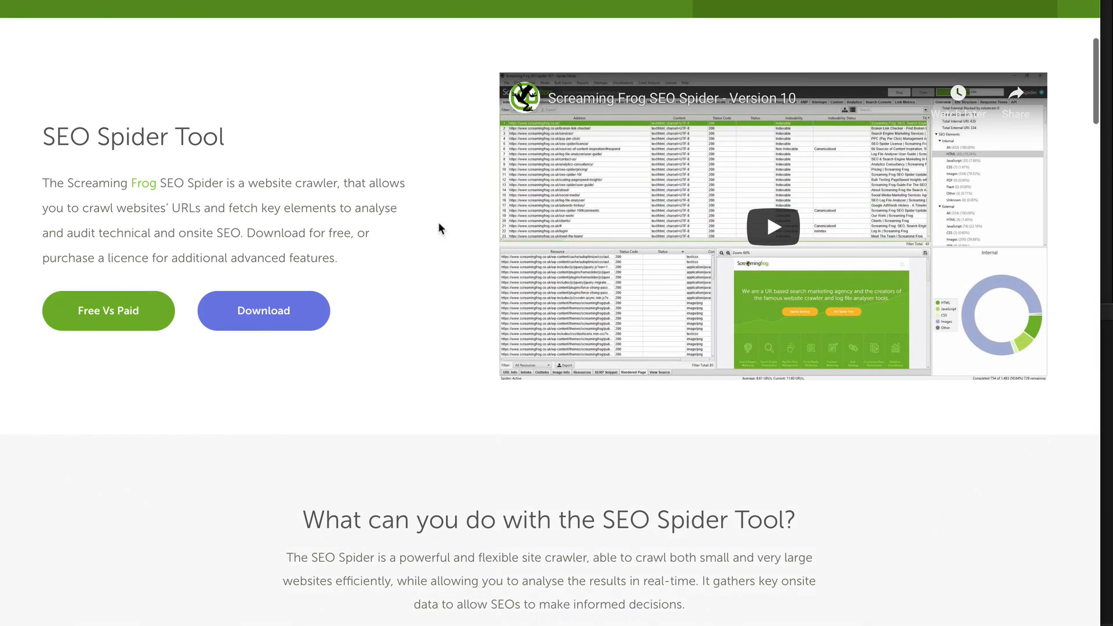
pyautogui.scroll(-1, 439, 228)
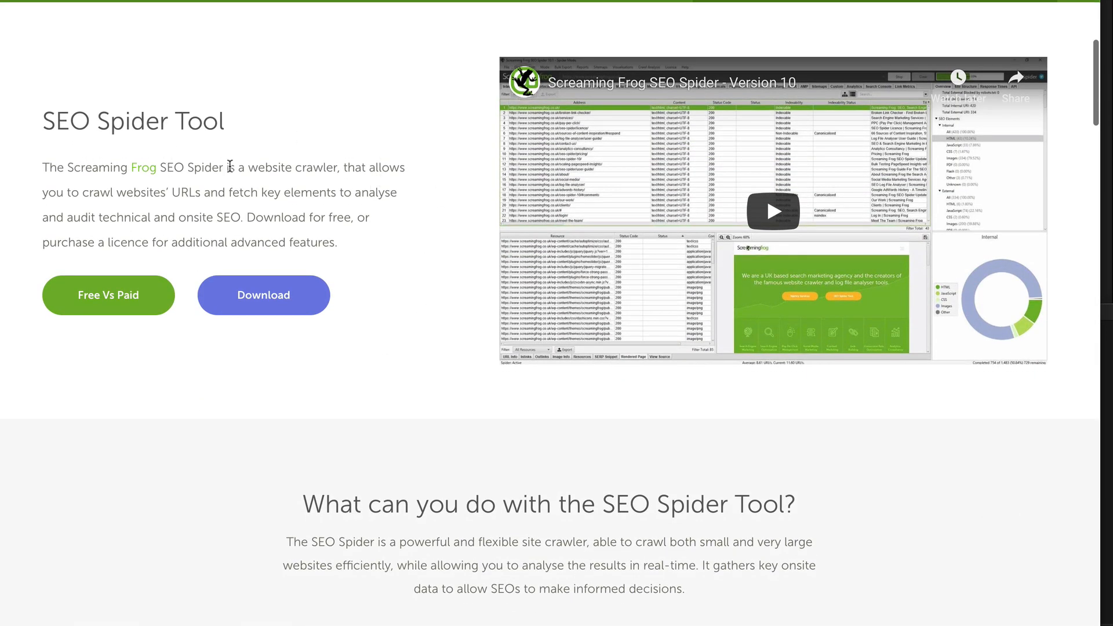
pyautogui.moveTo(160, 167); pyautogui.dragTo(335, 167)
pyautogui.click(268, 164)
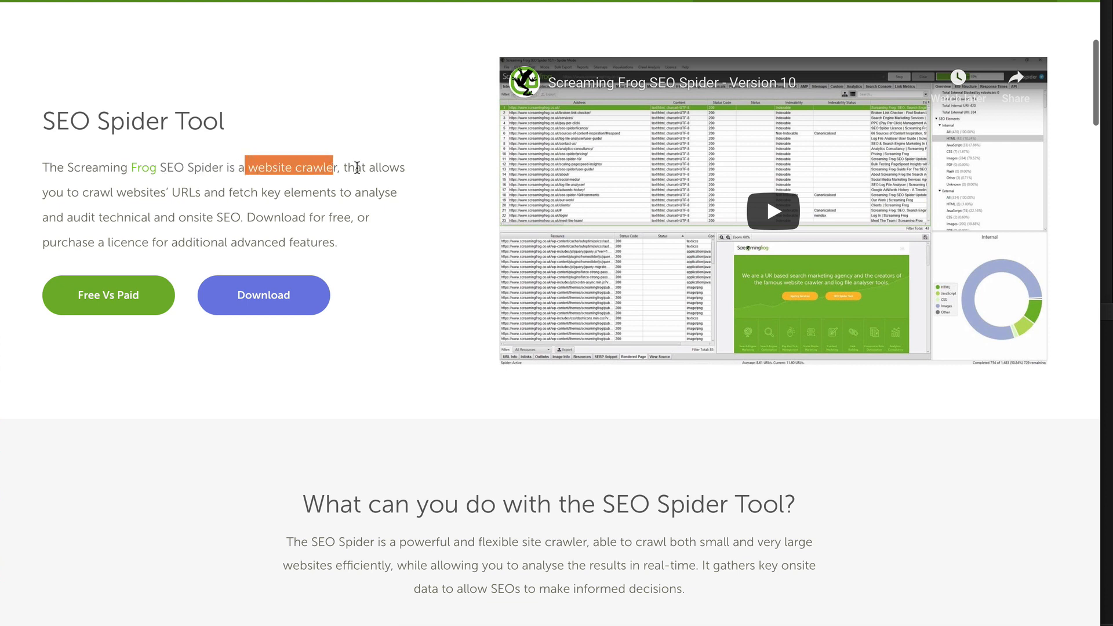
pyautogui.click(346, 167)
pyautogui.scroll(-1, 134, 170)
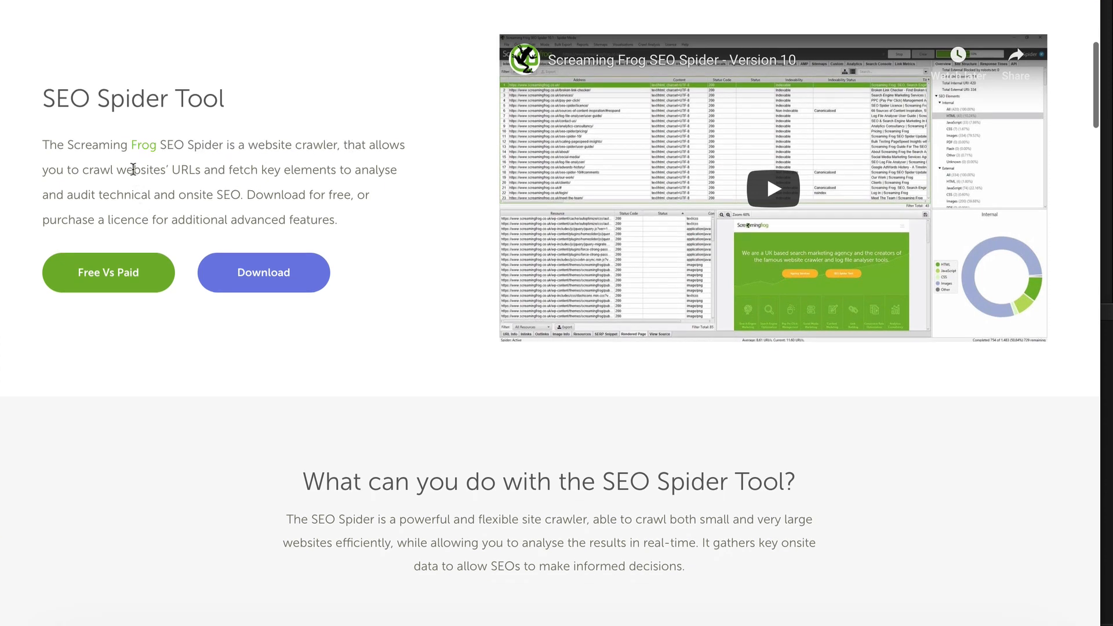
# Highlight phrases like 'crawl websites' and 'onsite SEO' while reading the crawler description.
pyautogui.moveTo(89, 169); pyautogui.dragTo(397, 170)
pyautogui.click(176, 173)
pyautogui.click(241, 170)
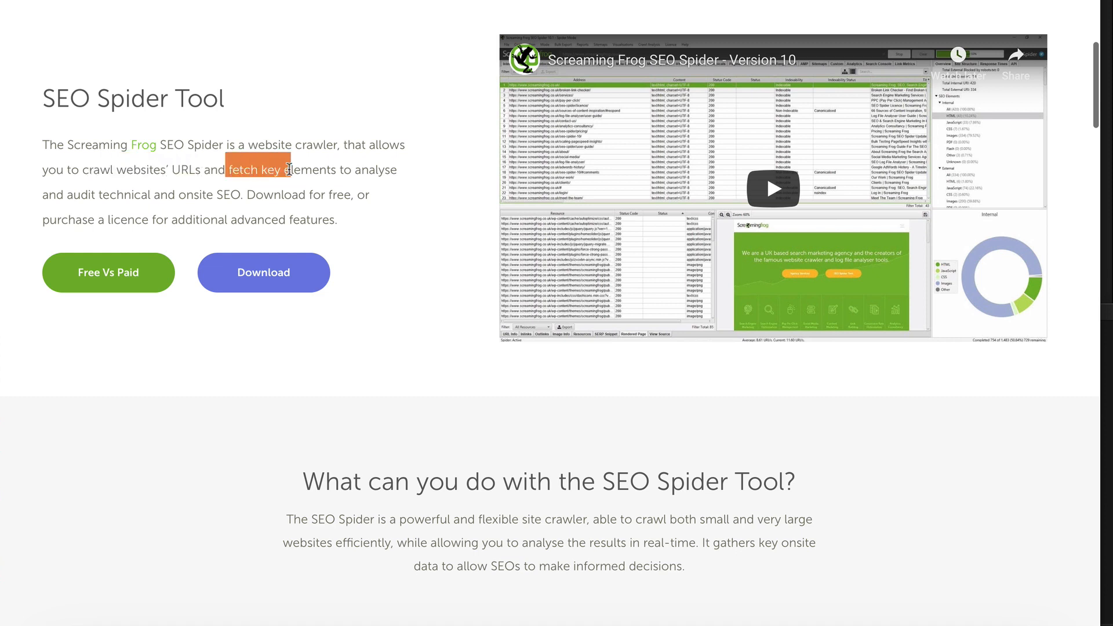
pyautogui.click(224, 193)
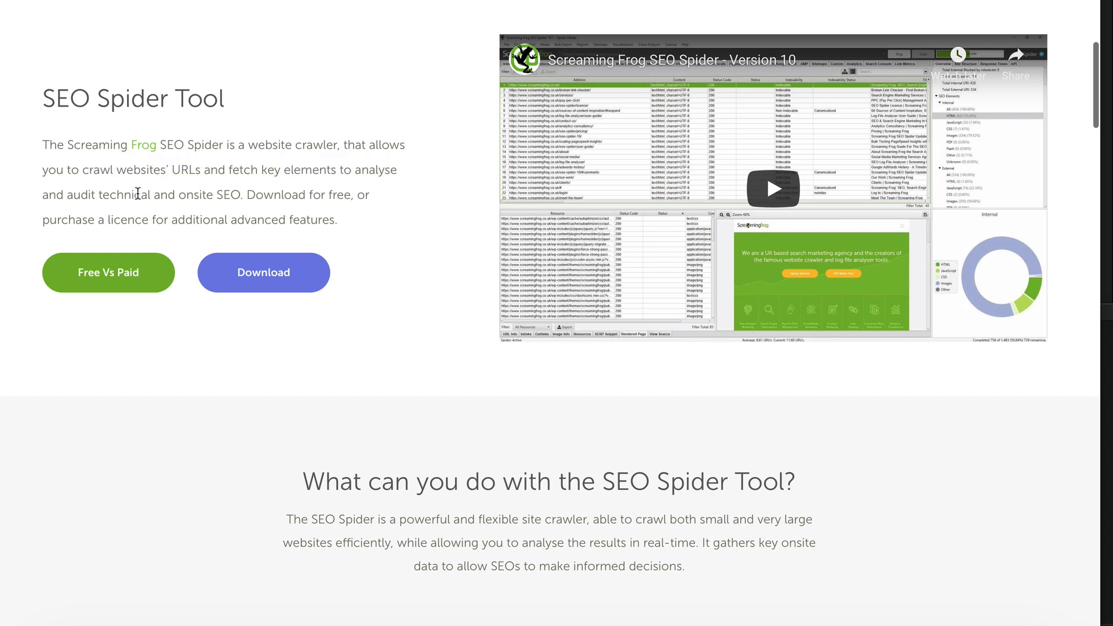
pyautogui.moveTo(181, 193)
pyautogui.mouseDown()
pyautogui.moveTo(241, 193)
pyautogui.moveTo(183, 104)
pyautogui.mouseUp()
pyautogui.click(262, 192)
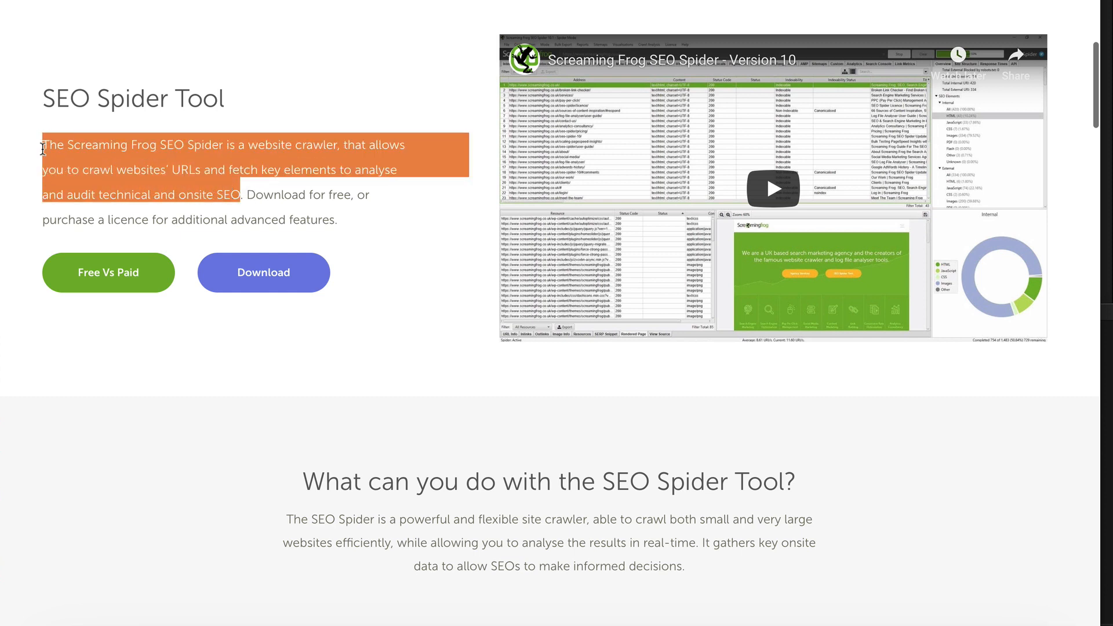
pyautogui.click(290, 194)
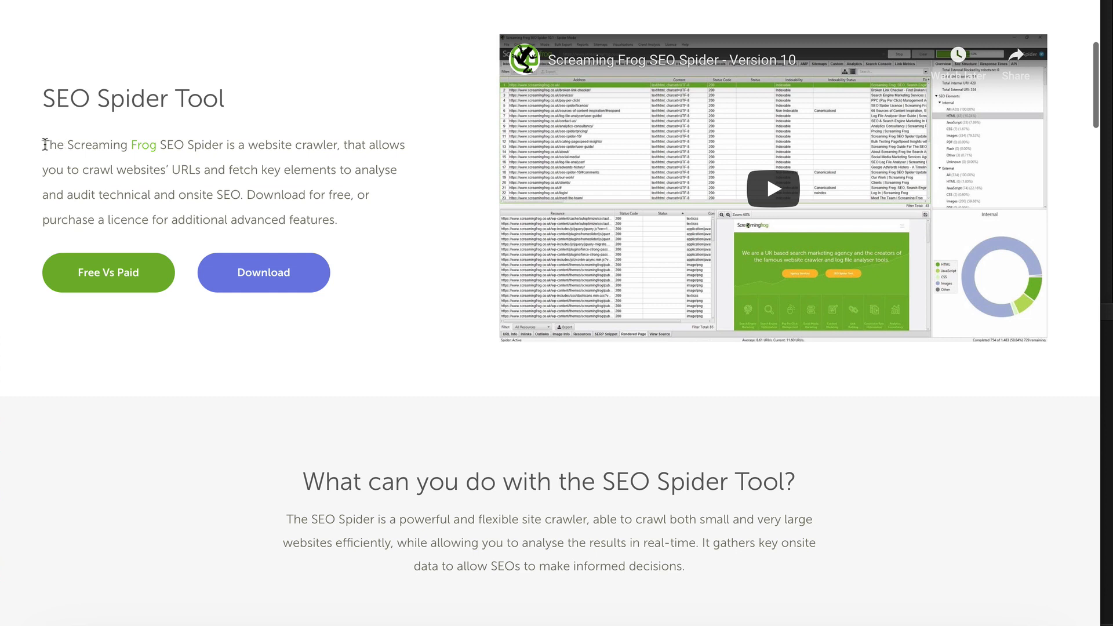